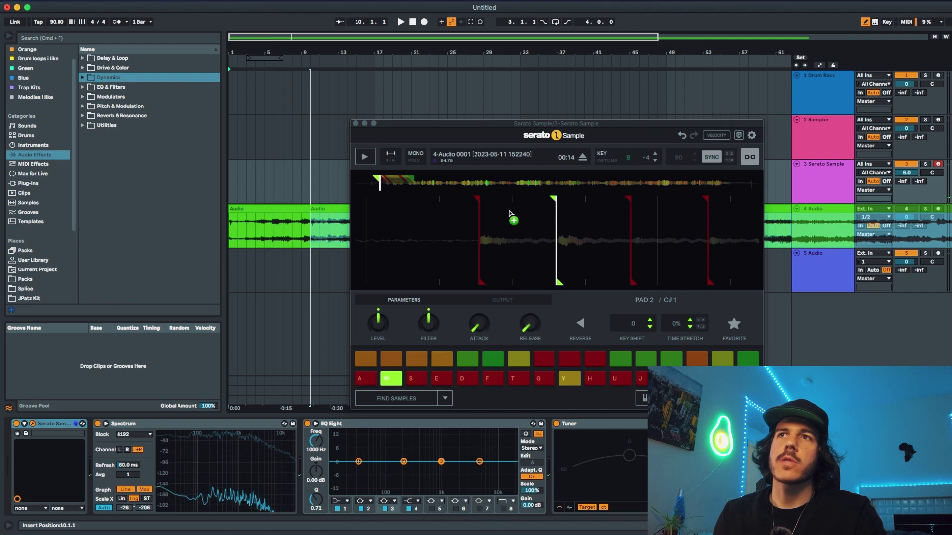
# Move the audio clip on the 4 Audio track out to about bar 62, clear of the song's start.
pyautogui.moveTo(720, 53); pyautogui.dragTo(708, 20)
pyautogui.moveTo(251, 53); pyautogui.dragTo(285, 89)
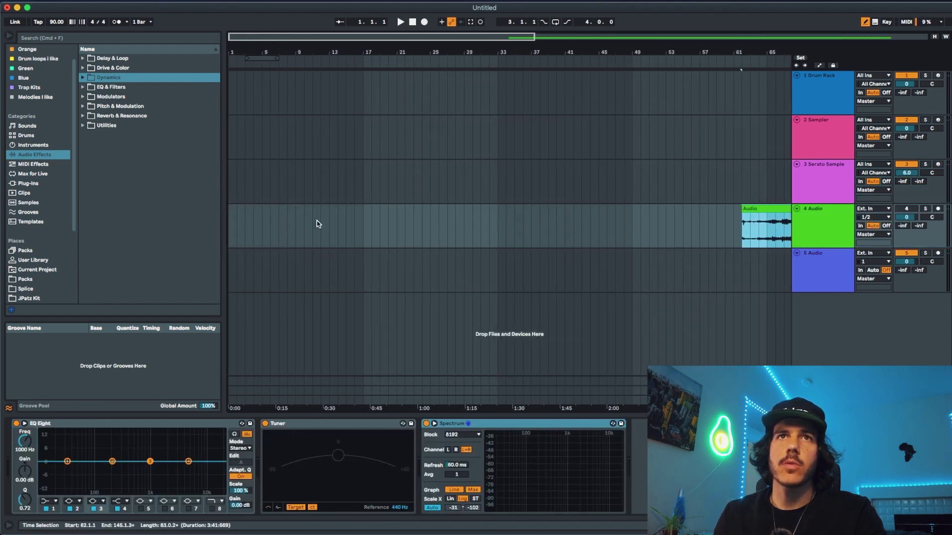
pyautogui.moveTo(319, 212); pyautogui.dragTo(171, 210)
# Record a chop pattern on the 3 Serato Sample track and tidy its C1, C#1 and D1 notes in the first two bars.
pyautogui.click(424, 22)
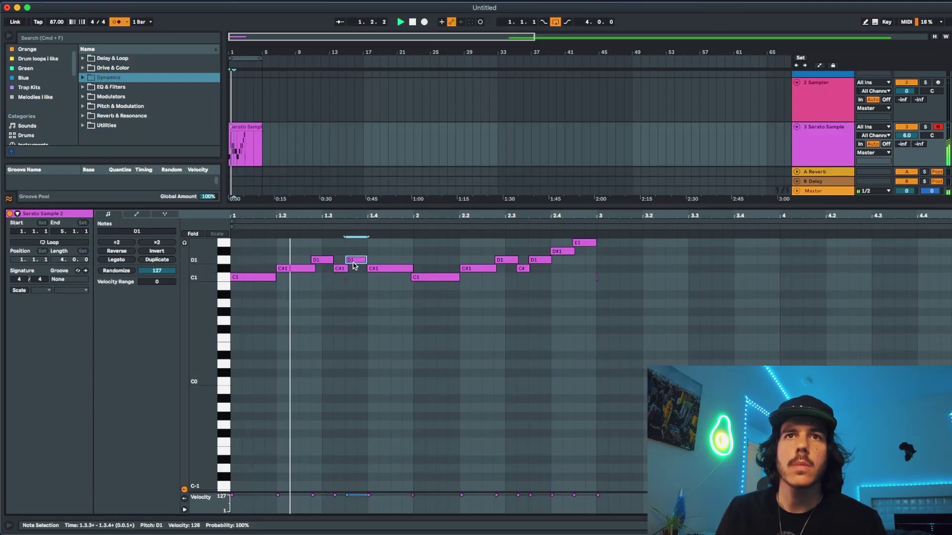
pyautogui.click(386, 269)
pyautogui.click(436, 277)
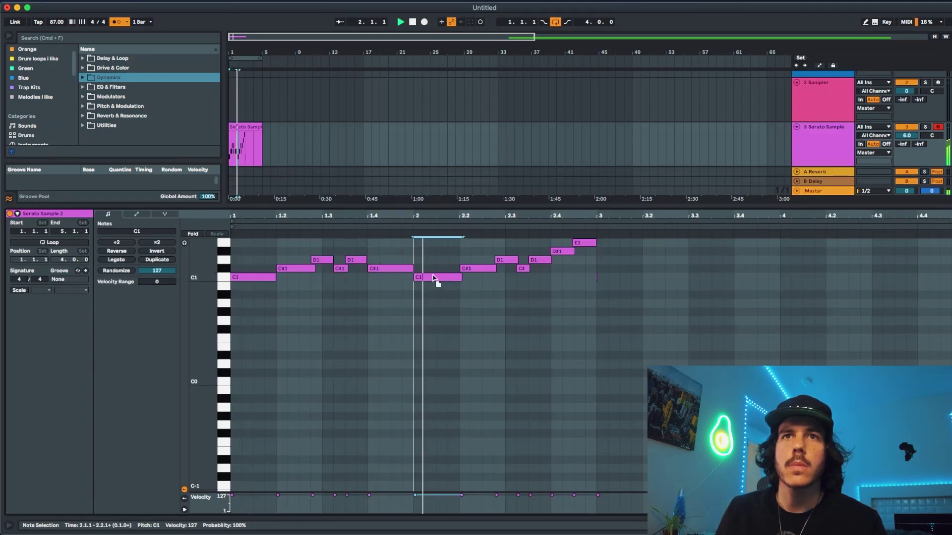
pyautogui.click(483, 269)
pyautogui.click(503, 261)
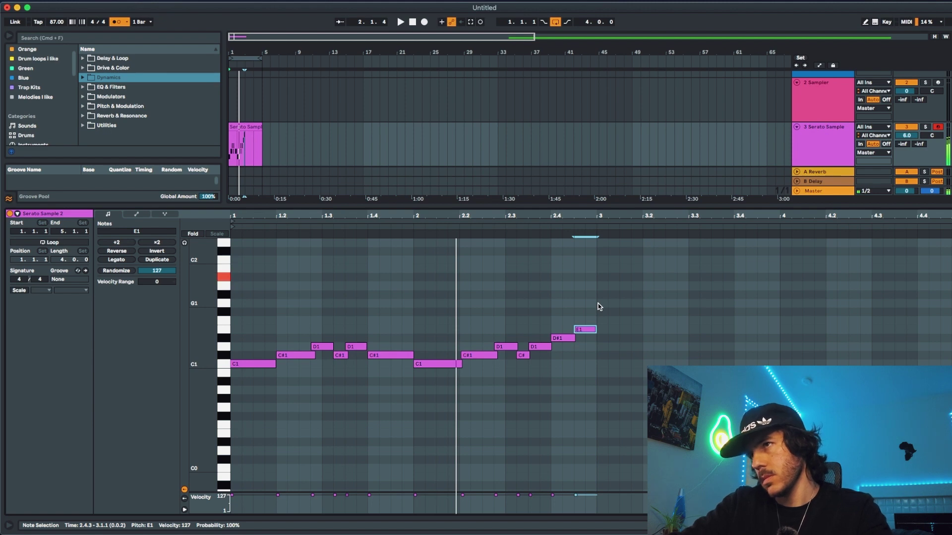
# Record further chops into the remaining bars of the four-bar Serato Sample clip and stop playback.
pyautogui.click(423, 22)
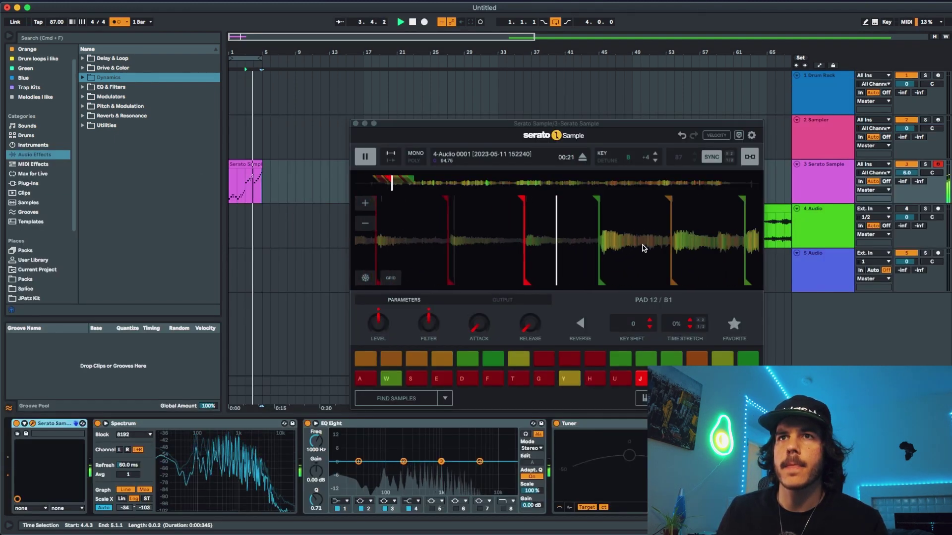
pyautogui.press('space')
pyautogui.moveTo(380, 326); pyautogui.dragTo(380, 334)
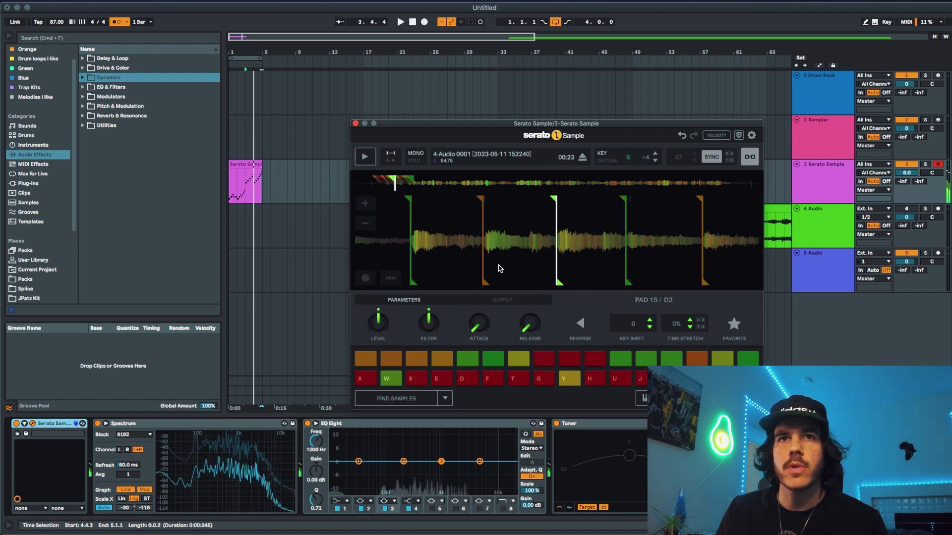
pyautogui.moveTo(379, 325)
pyautogui.mouseDown()
pyautogui.moveTo(380, 338)
pyautogui.moveTo(383, 323)
pyautogui.mouseUp()
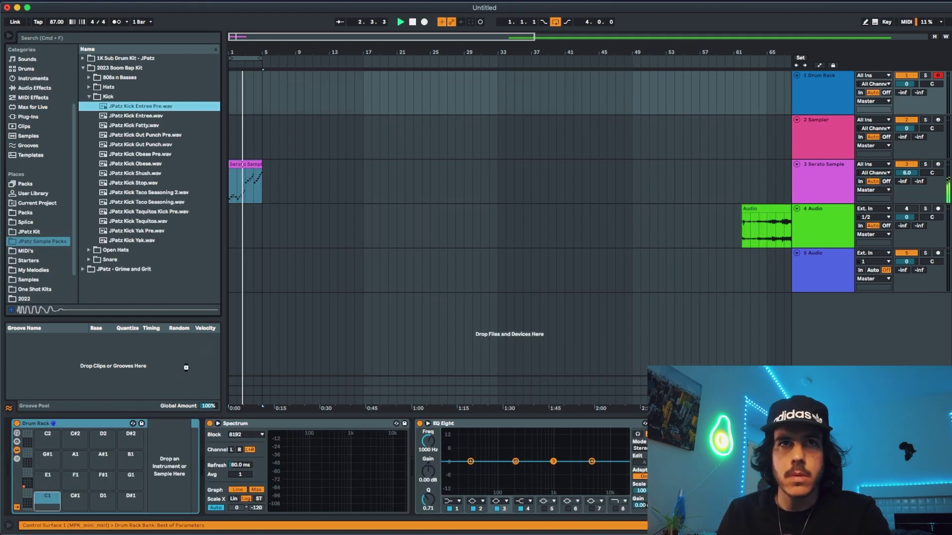
# Load JPatz Kick Entree Pre.wav onto the Drum Rack's C1 pad and record a four-bar kick pattern.
pyautogui.moveTo(161, 389); pyautogui.dragTo(47, 500)
pyautogui.moveTo(261, 103); pyautogui.dragTo(182, 98)
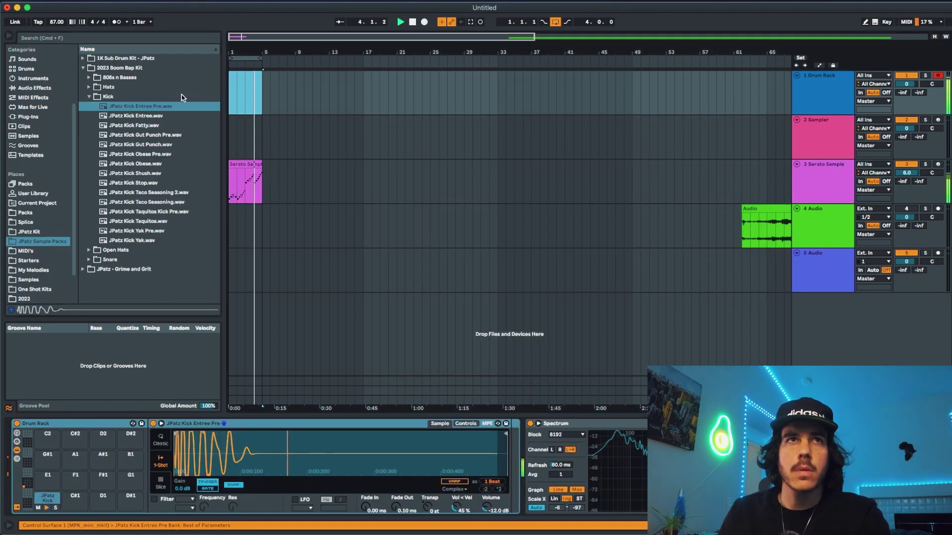
pyautogui.click(117, 22)
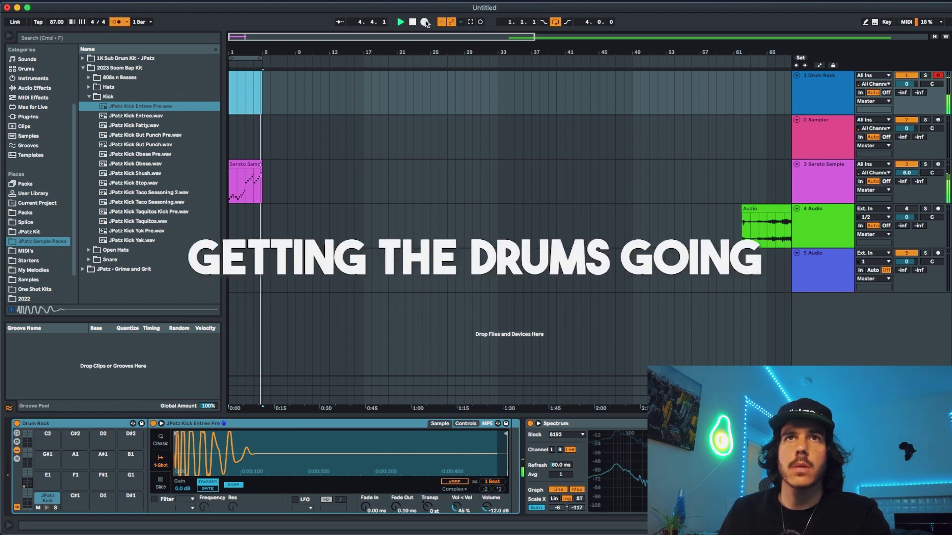
pyautogui.click(425, 22)
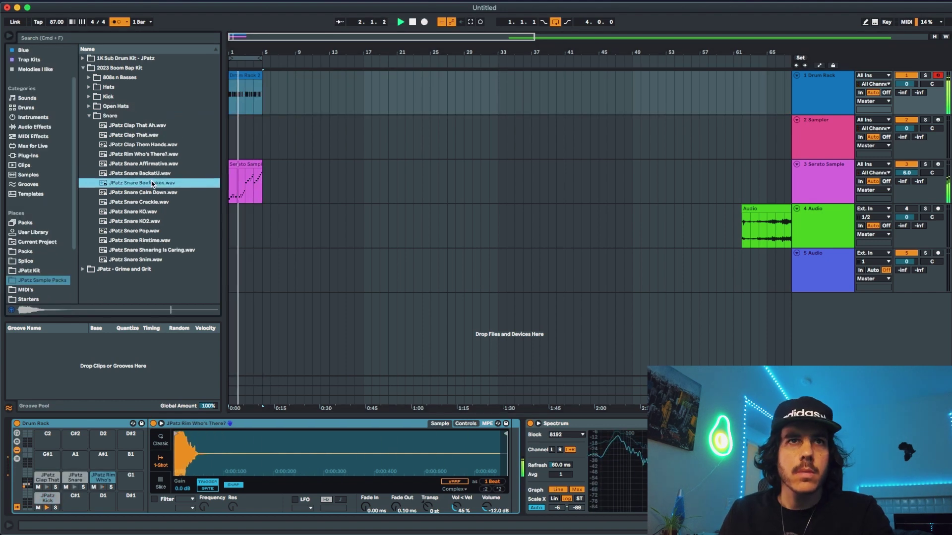
# Load JPatz Snare BackatU.wav onto the Drum Rack's G1 pad and place its hits at 2.4, 3.2 and 3.4.
pyautogui.click(152, 175)
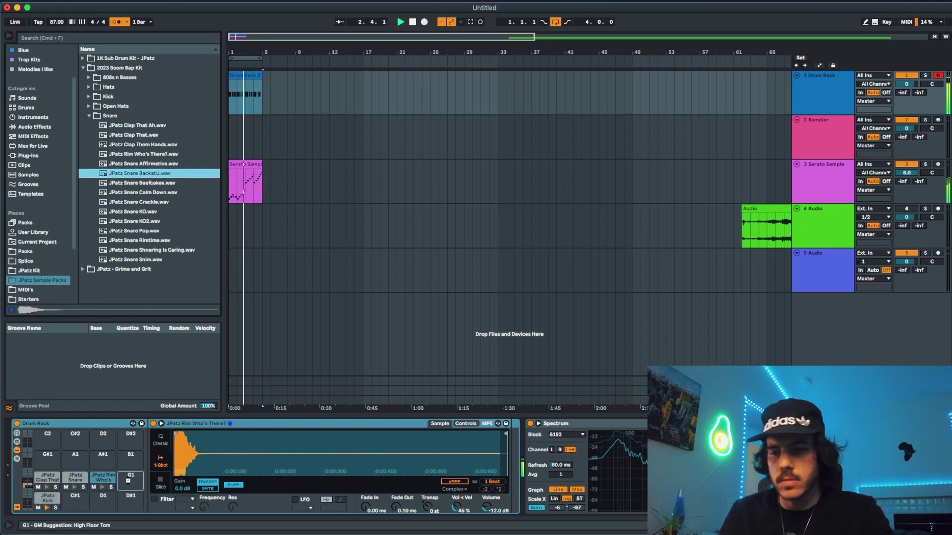
pyautogui.moveTo(127, 480); pyautogui.dragTo(129, 480)
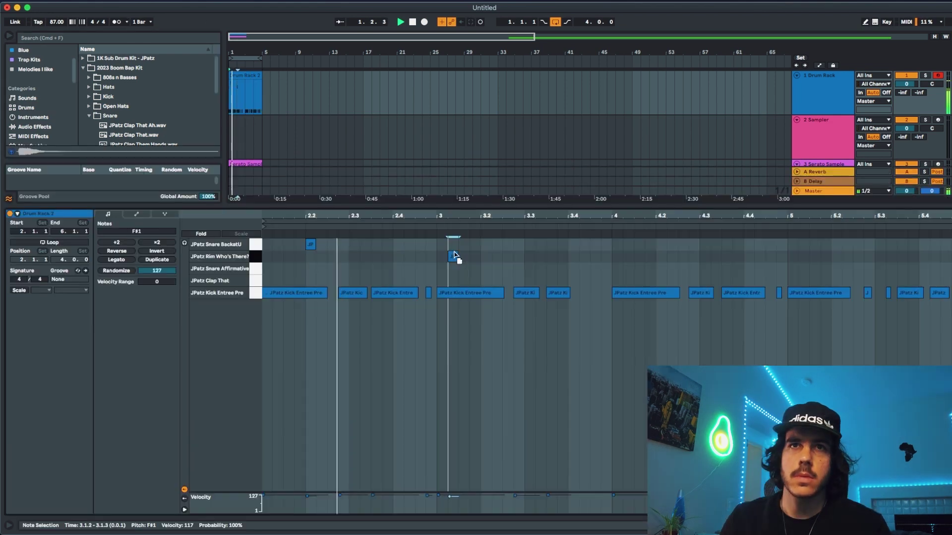
pyautogui.moveTo(450, 259); pyautogui.dragTo(400, 249)
pyautogui.press('space')
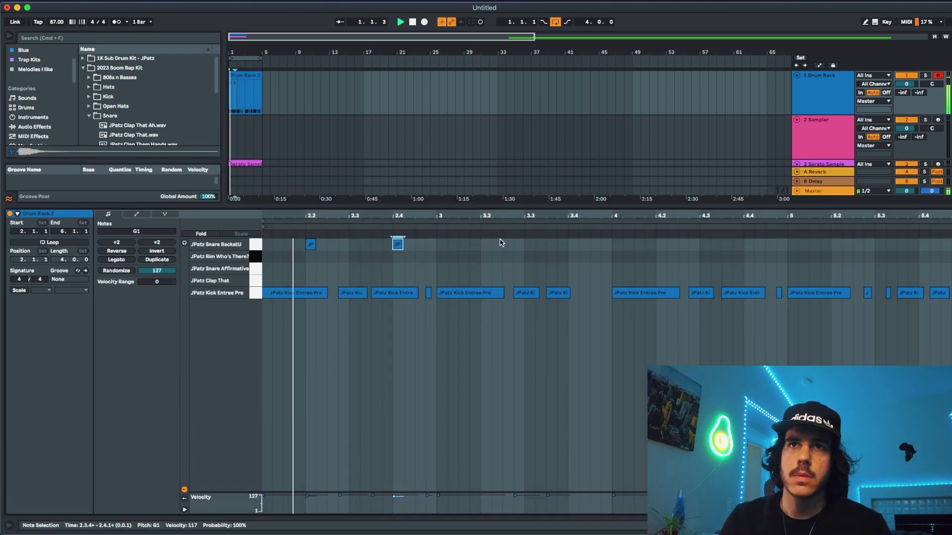
pyautogui.doubleClick(485, 244)
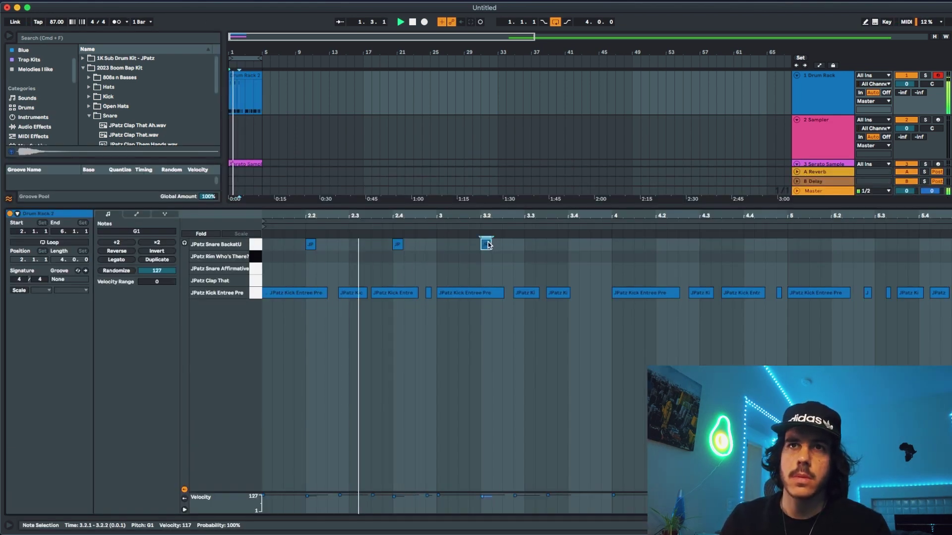
pyautogui.doubleClick(573, 245)
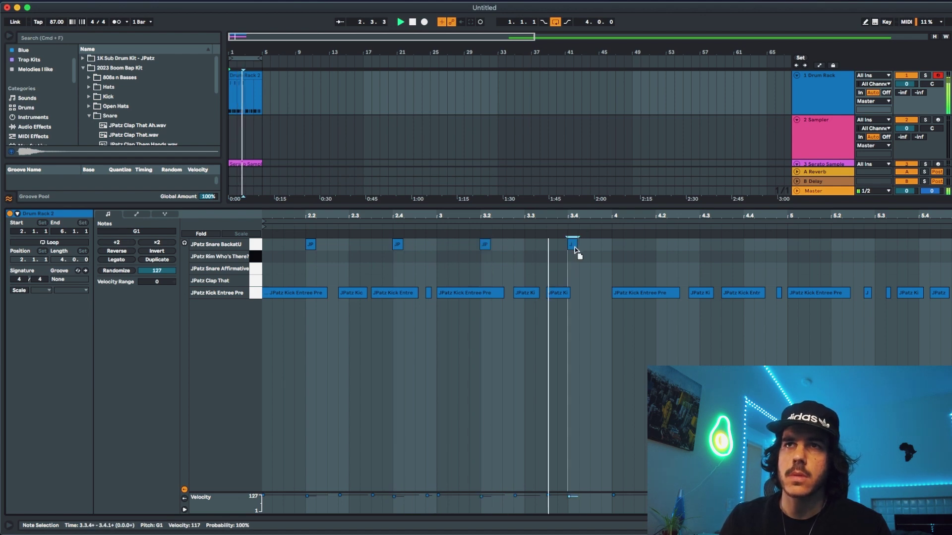
# Duplicate the two-bar JPatz Snare BackatU pattern across bars 4 and 5 of the drum clip.
pyautogui.moveTo(614, 245); pyautogui.dragTo(2, 148)
pyautogui.press('super+d')
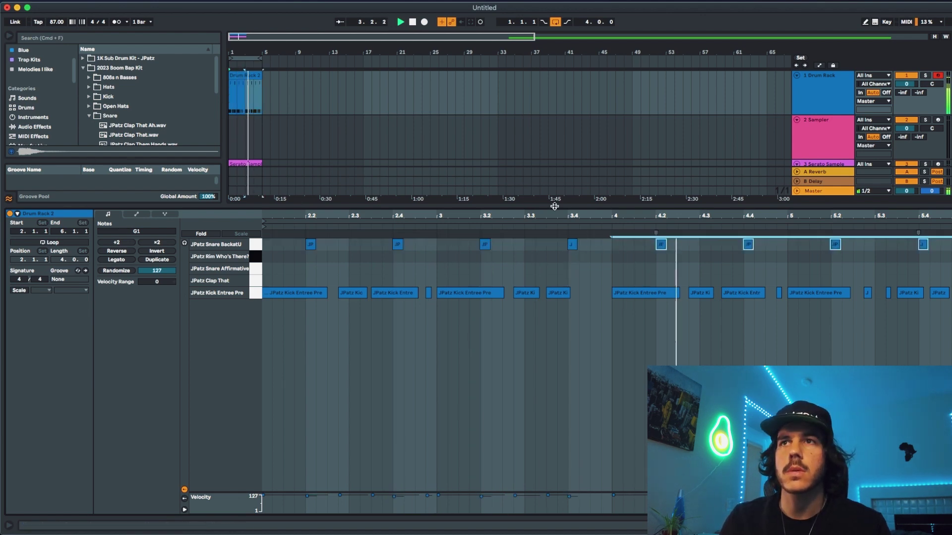
pyautogui.click(245, 244)
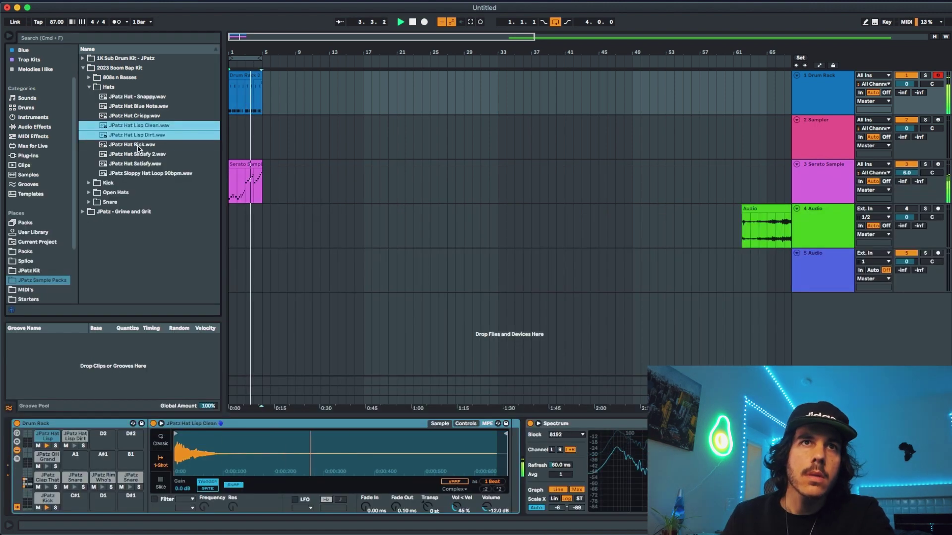
# Load JPatz Hat Satisfy 2.wav onto the Drum Rack's D2 pad and JPatz Hat Satisfy.wav onto the D#2 pad.
pyautogui.click(137, 154)
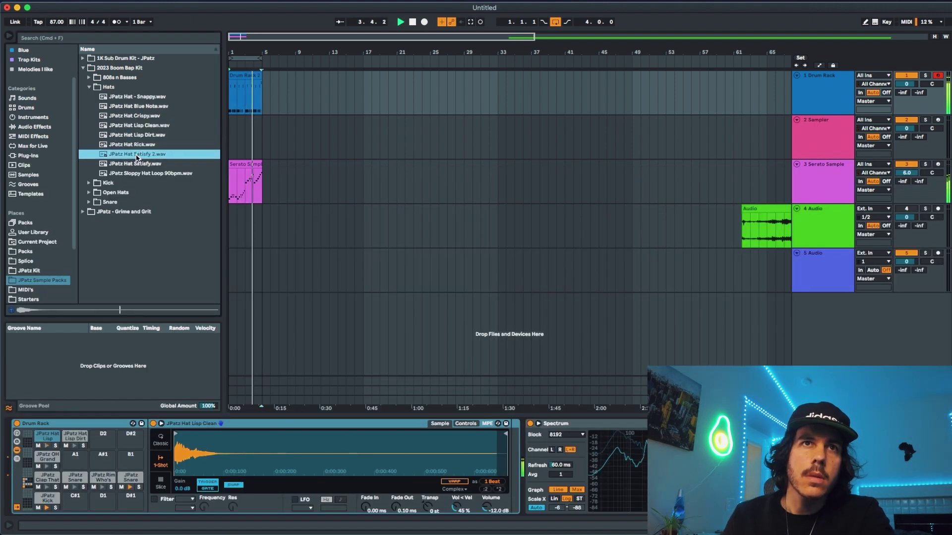
pyautogui.moveTo(130, 155); pyautogui.dragTo(102, 436)
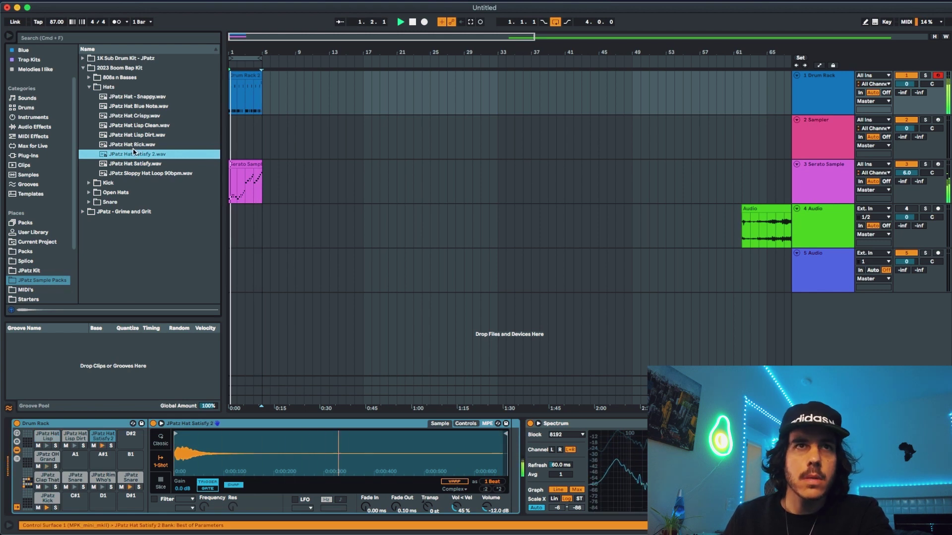
pyautogui.moveTo(135, 164); pyautogui.dragTo(130, 436)
# Record a JPatz Hat Satisfy pattern and repeat its edited first two bars across bars 3 and 4.
pyautogui.click(424, 22)
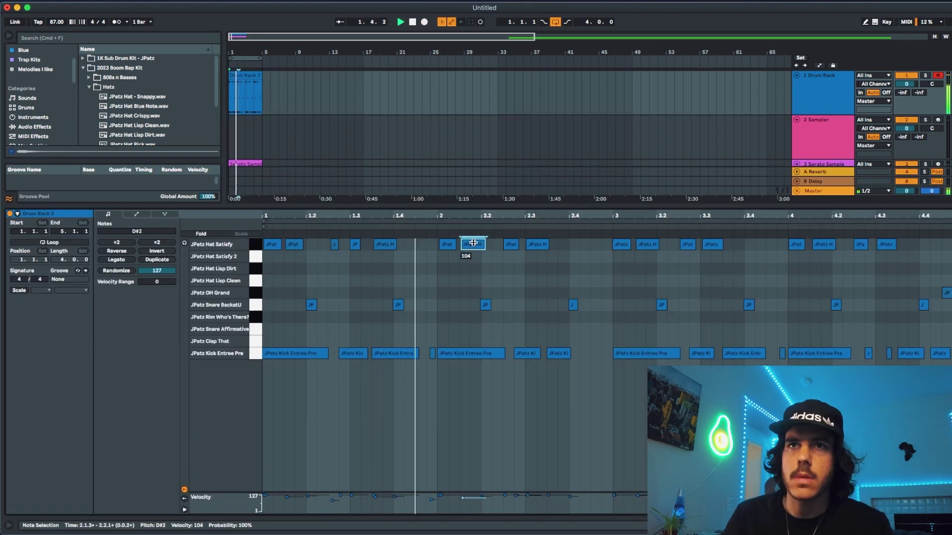
pyautogui.click(513, 245)
pyautogui.moveTo(513, 247); pyautogui.dragTo(513, 265)
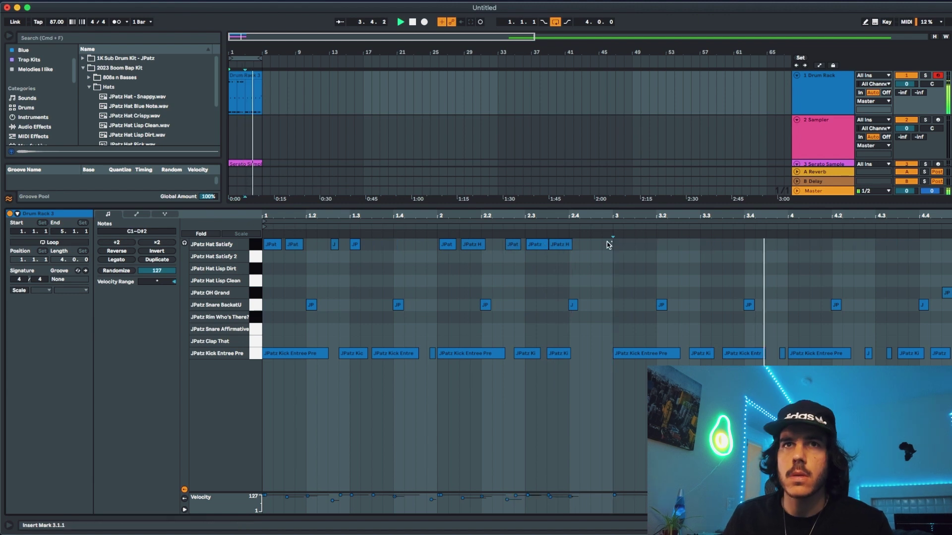
pyautogui.press('super+v')
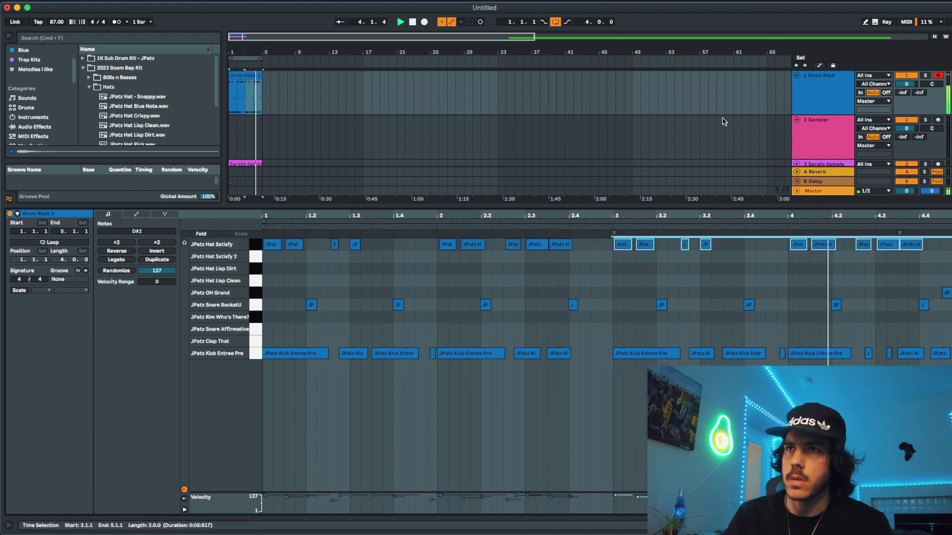
# Add JPatz Hat Satisfy 2 hits in bar 1 at 1.2, 1.3.3, 1.4 and 1.4.3.
pyautogui.doubleClick(313, 257)
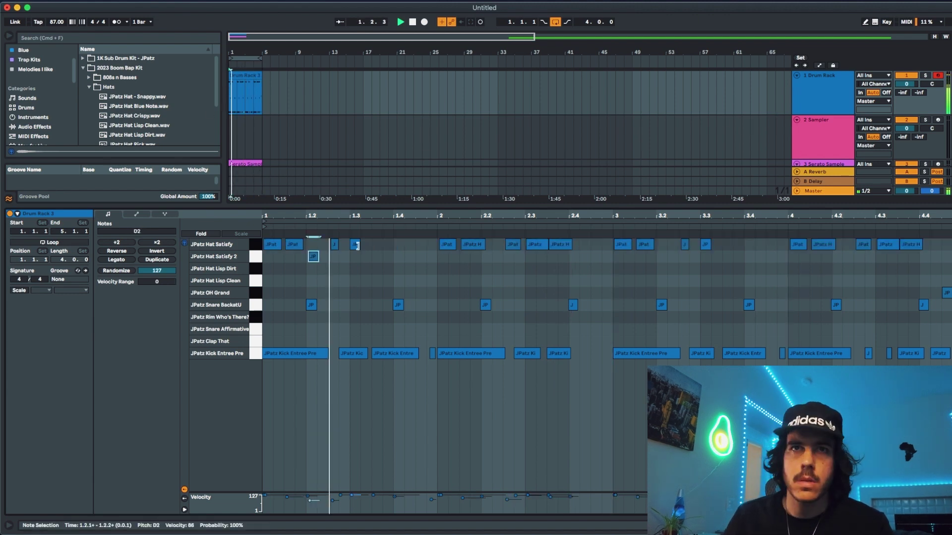
pyautogui.click(373, 260)
pyautogui.doubleClick(378, 256)
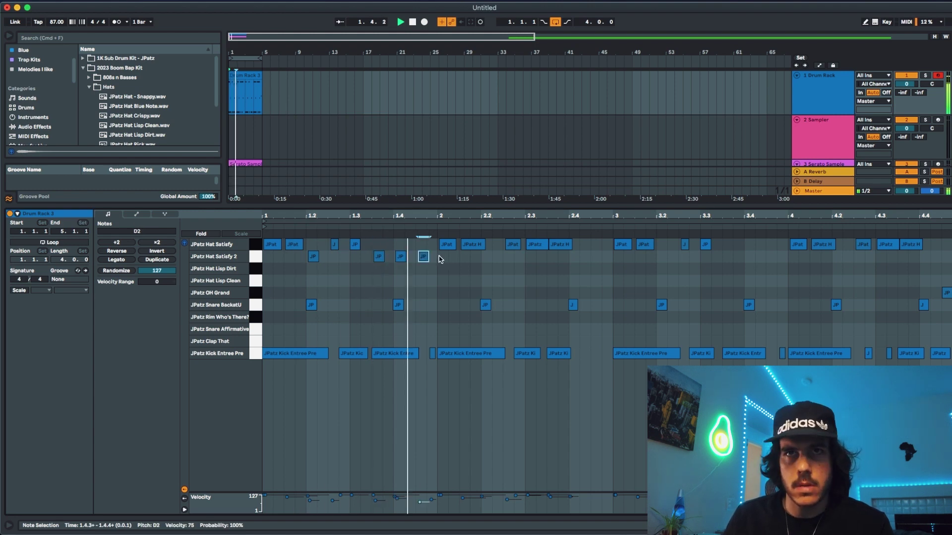
# Duplicate the bar-1 JPatz Hat Satisfy 2 hits across bars 2, 3 and 4.
pyautogui.moveTo(439, 258); pyautogui.dragTo(129, 260)
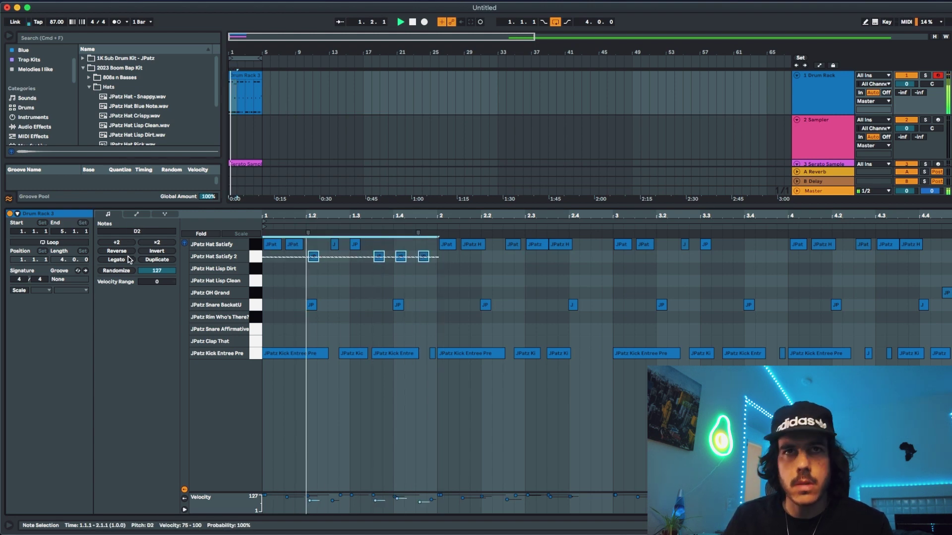
pyautogui.press('super+d')
pyautogui.press('super+d')
pyautogui.press('super+d')
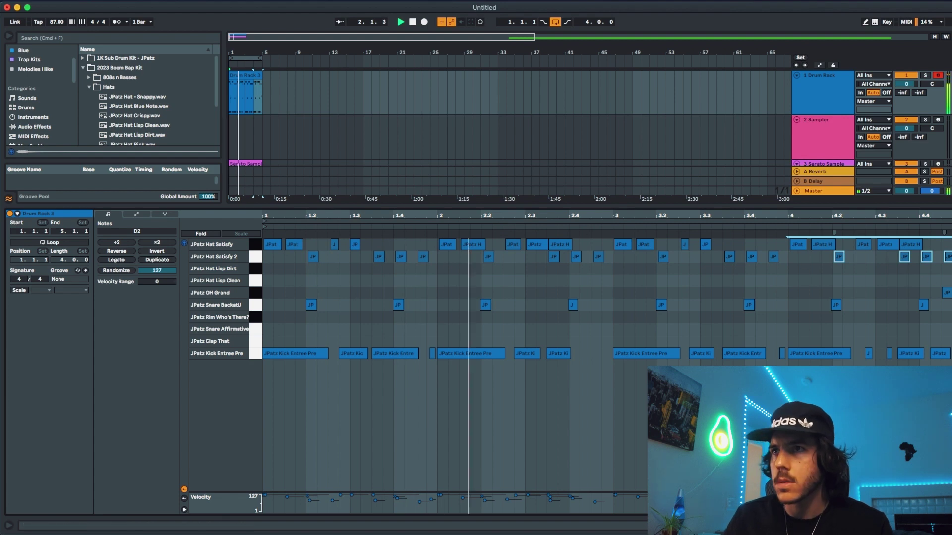
pyautogui.click(948, 256)
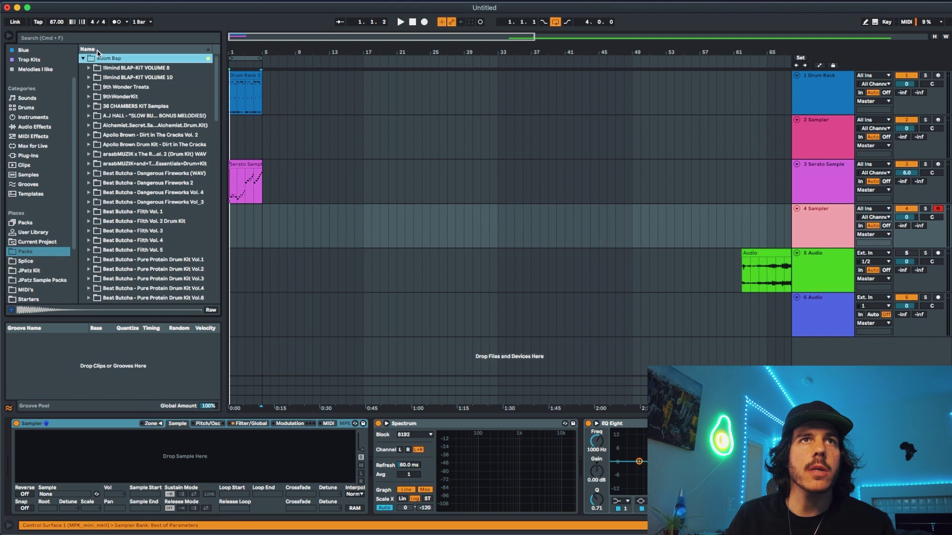
# Browse the Boom Bap kits for a bass sound and load the BASS LUP sample into the Sampler on track 4.
pyautogui.click(135, 259)
pyautogui.click(134, 279)
pyautogui.click(133, 289)
pyautogui.click(130, 279)
pyautogui.moveTo(151, 447); pyautogui.dragTo(152, 448)
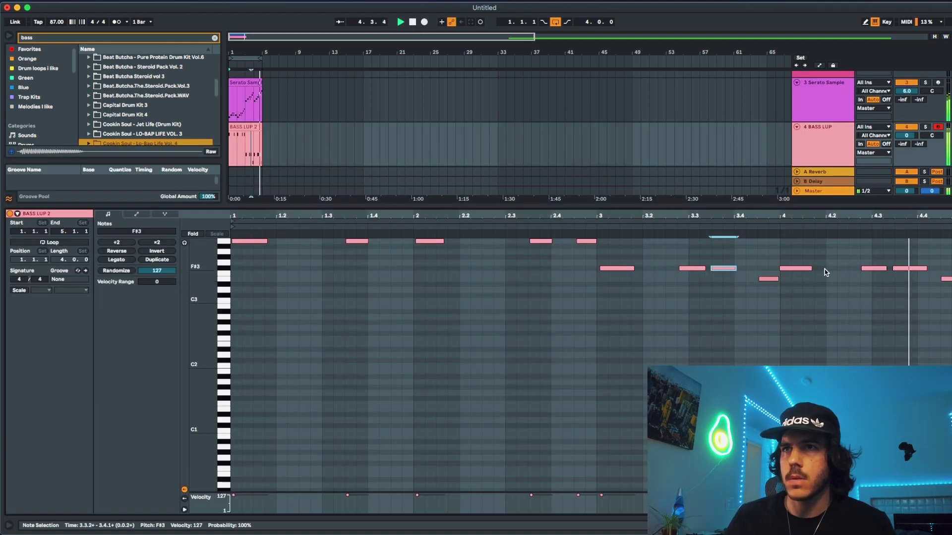
# Adjust the F#3 note at the start of bar 4 in the BASS LUP clip.
pyautogui.click(806, 269)
pyautogui.moveTo(806, 270); pyautogui.dragTo(808, 271)
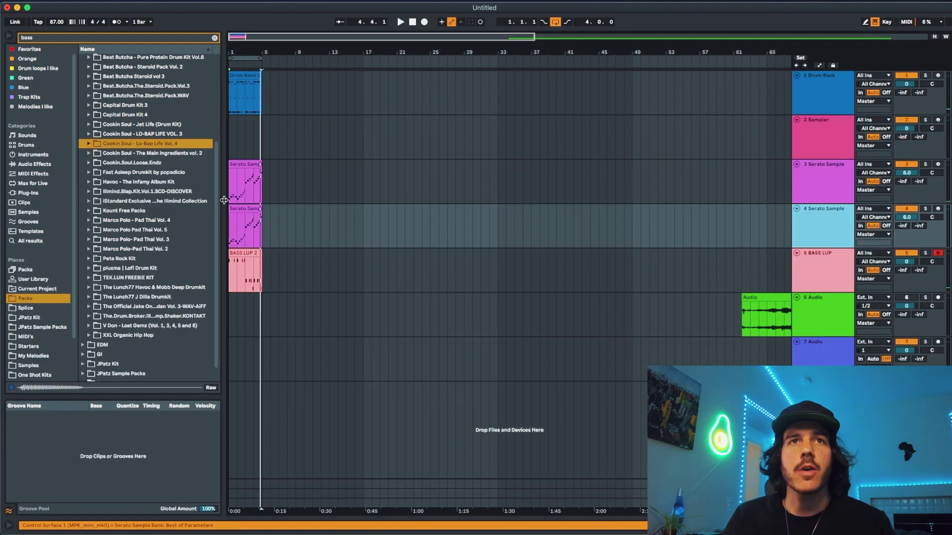
# Delete the duplicated clip from the 4 Serato Sample track and arm the track, showing its devices.
pyautogui.click(244, 210)
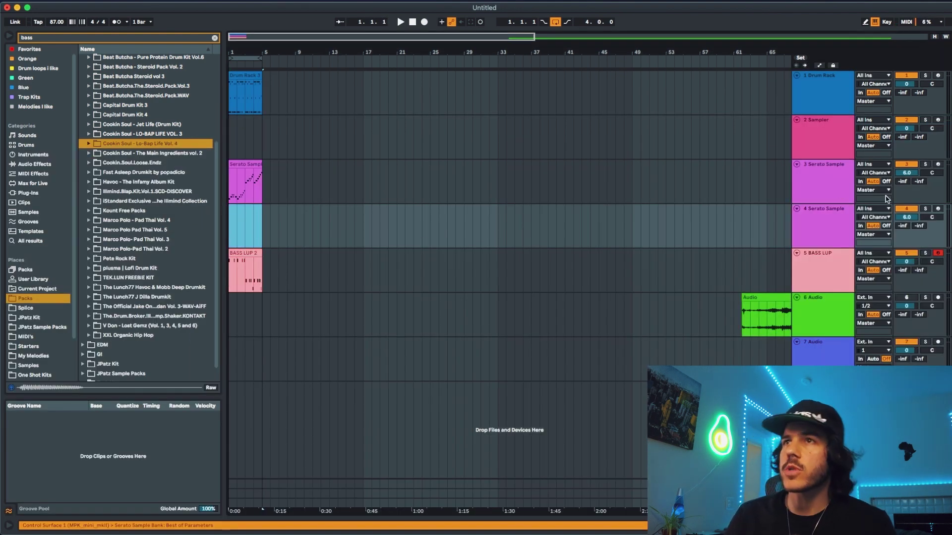
pyautogui.click(937, 209)
pyautogui.doubleClick(826, 221)
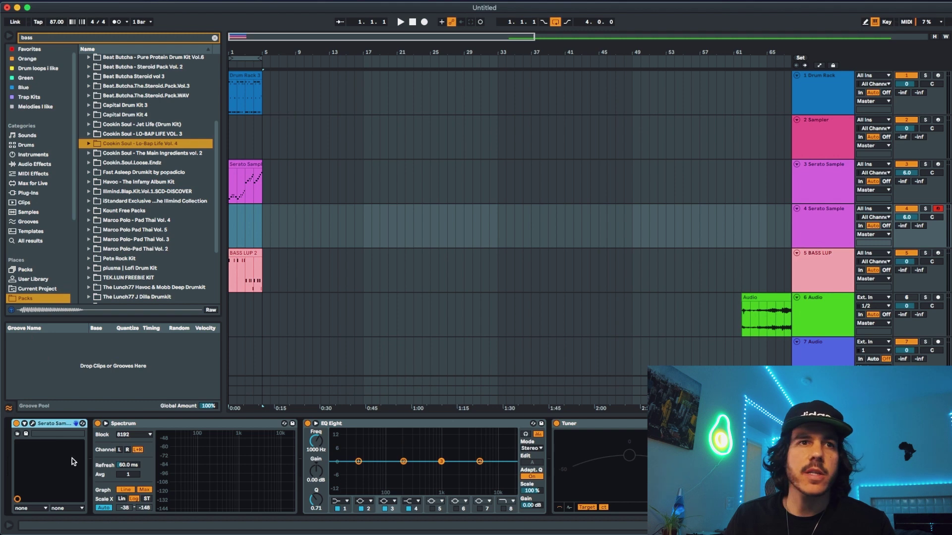
# Open the Serato Sample plugin on track 4 and set new cue points for pads 13, 14 and 15 during playback.
pyautogui.click(32, 423)
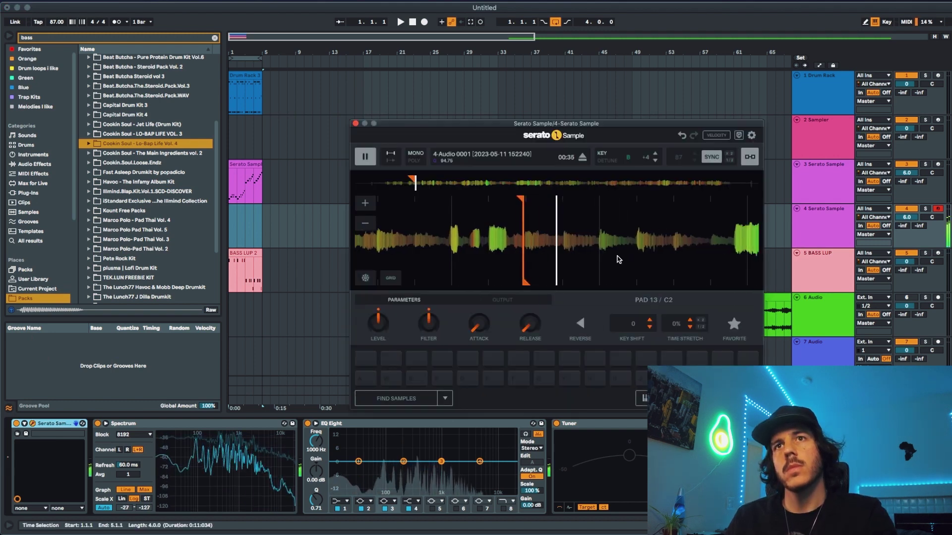
pyautogui.press('w')
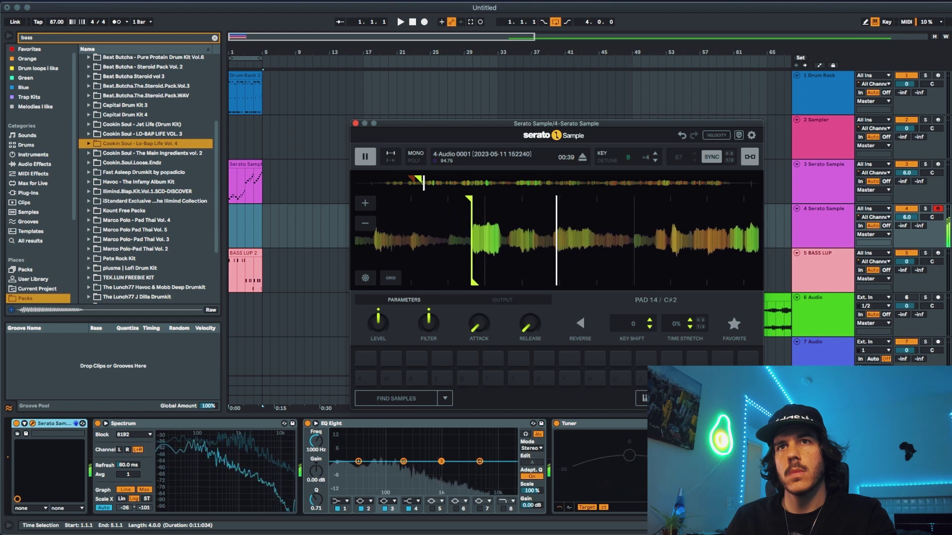
pyautogui.press('s')
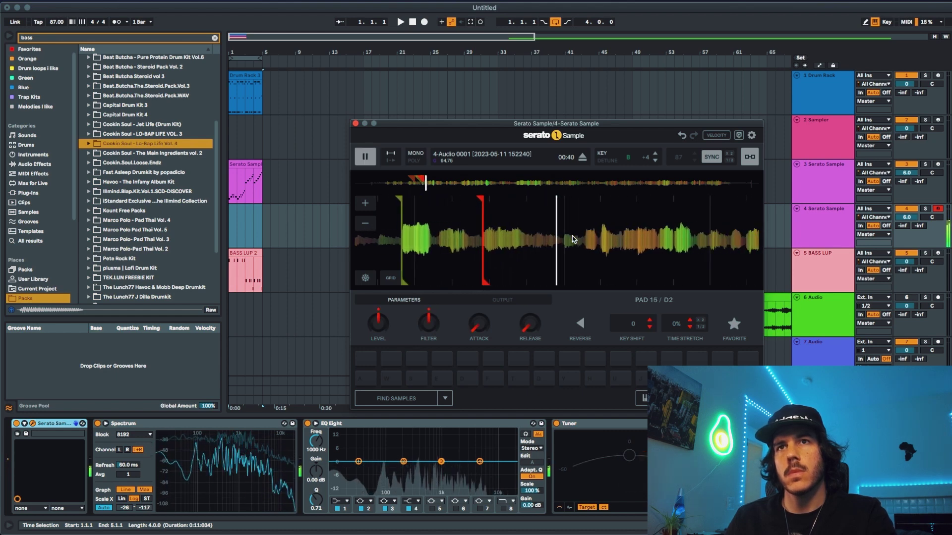
# Shape track 4's EQ Eight with a low cut on band 1 around 390 Hz and a high cut on band 8.
pyautogui.click(339, 501)
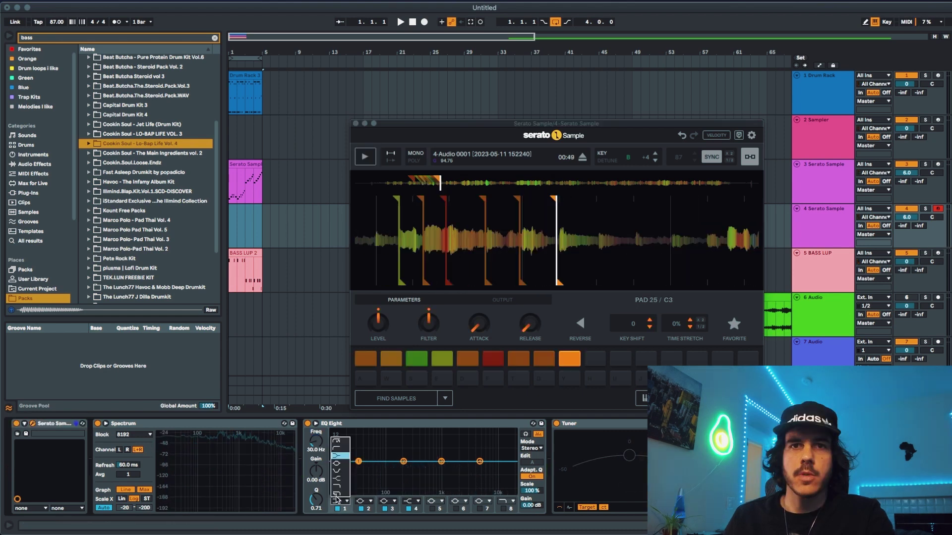
pyautogui.click(337, 442)
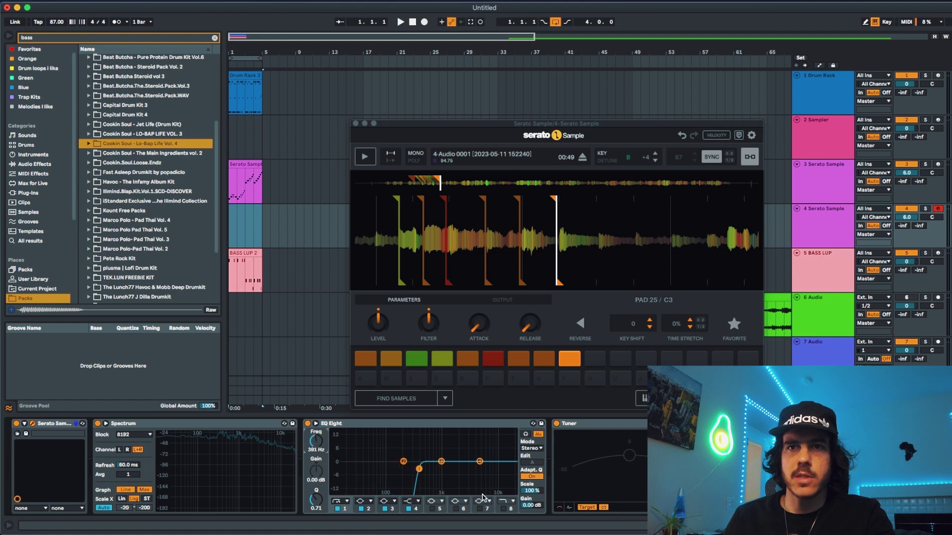
pyautogui.click(503, 508)
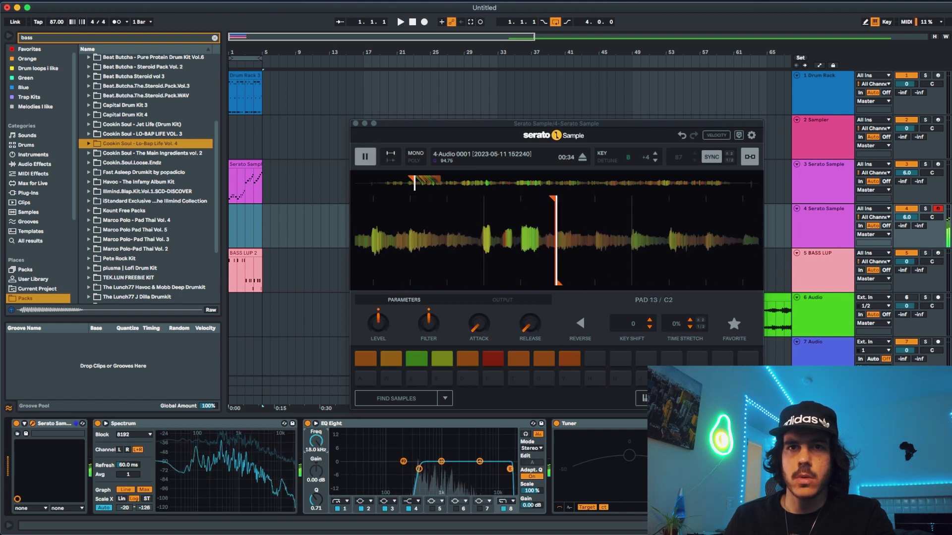
pyautogui.moveTo(418, 469); pyautogui.dragTo(419, 470)
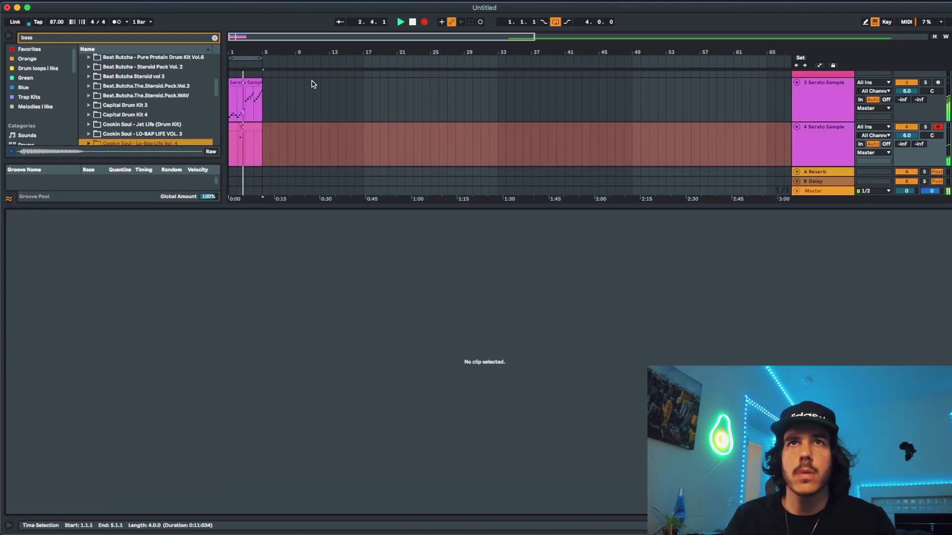
# Record sparse second-layer chops on track 4 over the loop, with a C2 hit at beat 2.2 and extra chops near the end of bar 8.
pyautogui.press('space')
pyautogui.press('space')
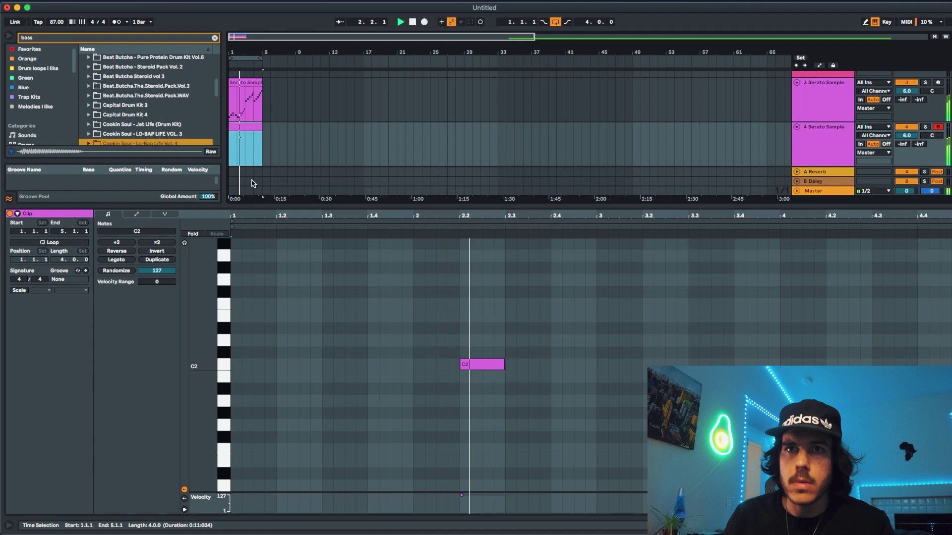
pyautogui.click(482, 366)
pyautogui.press('space')
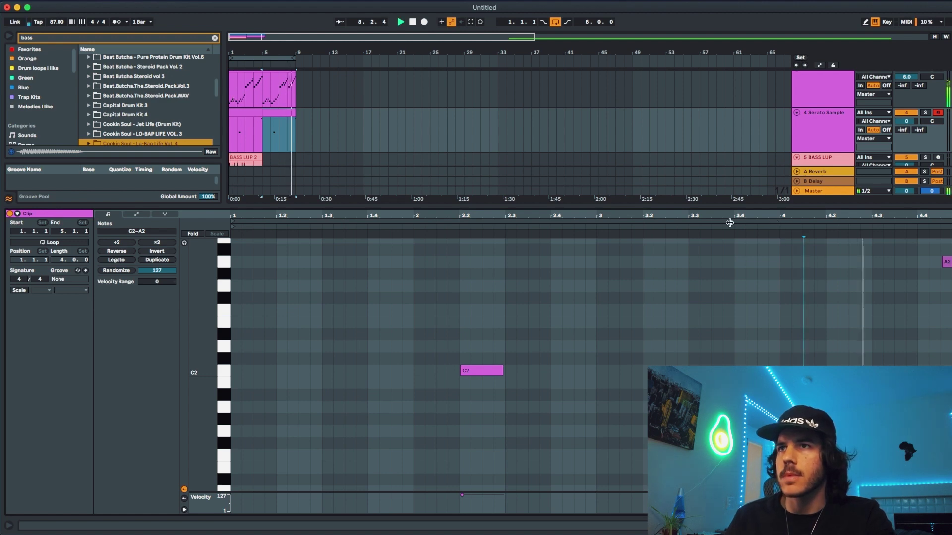
pyautogui.press('F9')
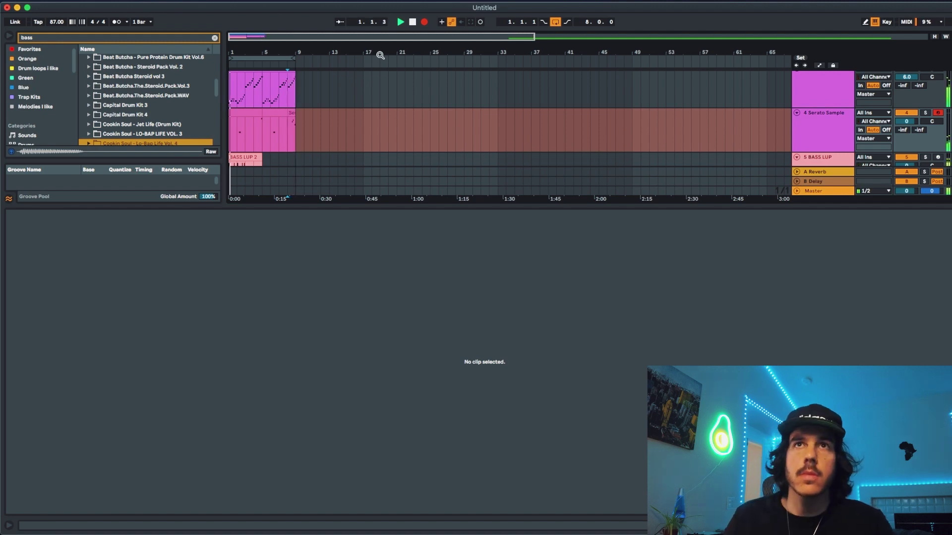
pyautogui.press('space')
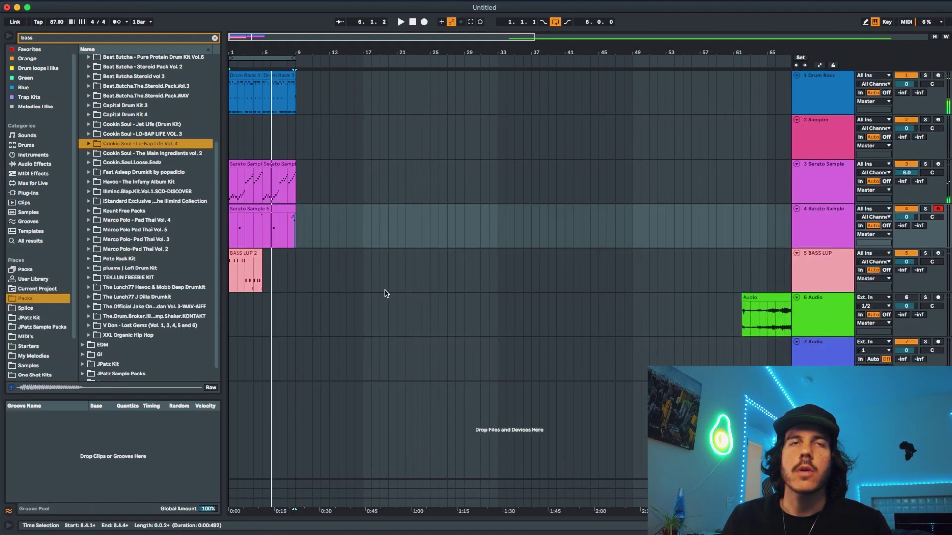
# Duplicate the BASS LUP clip through bar 8, then repeat all tracks' eight bars and extend the loop to 16 bars.
pyautogui.click(257, 261)
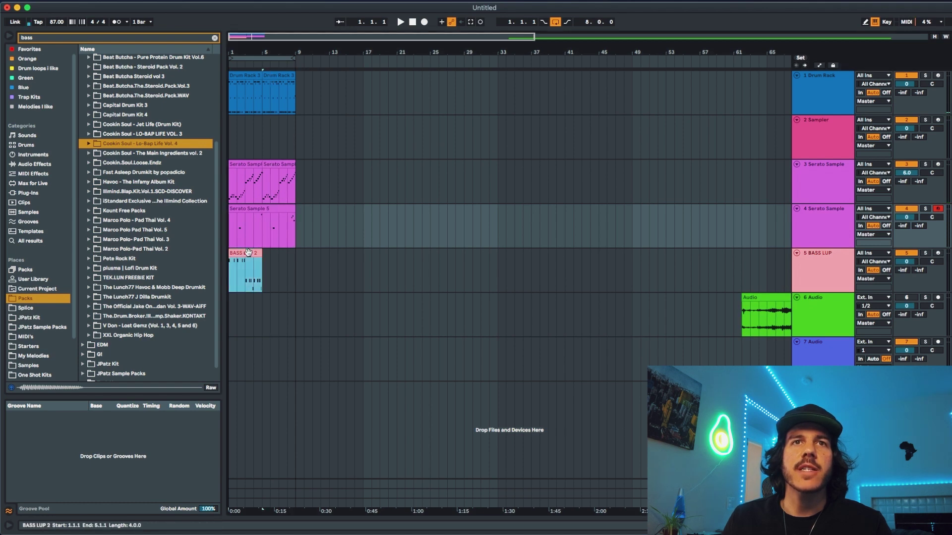
pyautogui.press('super+d')
pyautogui.keyDown('shift'); pyautogui.click(242, 77); pyautogui.keyUp('shift')
pyautogui.press('super+d')
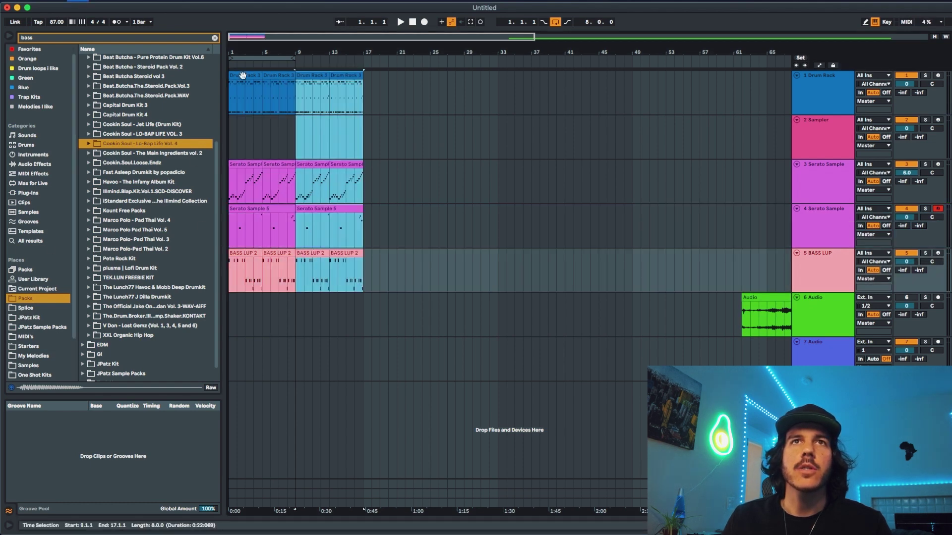
pyautogui.moveTo(292, 58); pyautogui.dragTo(362, 59)
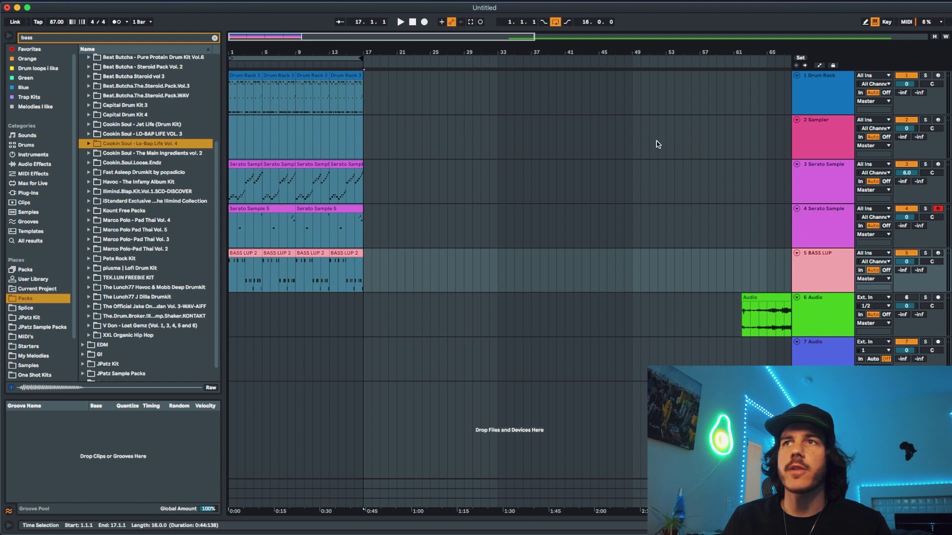
# Duplicate the 3 Serato Sample track and clear the clips from the copy on track 4.
pyautogui.doubleClick(824, 179)
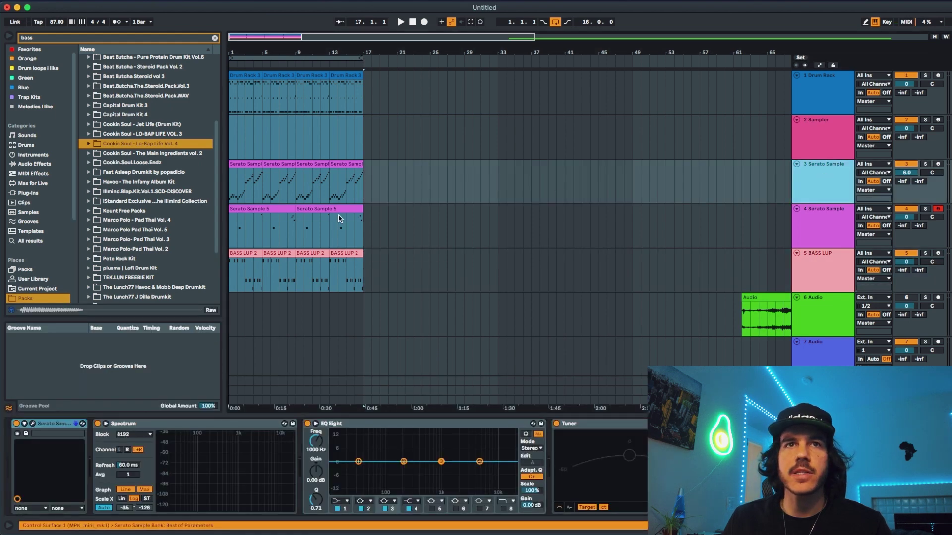
pyautogui.press('super+d')
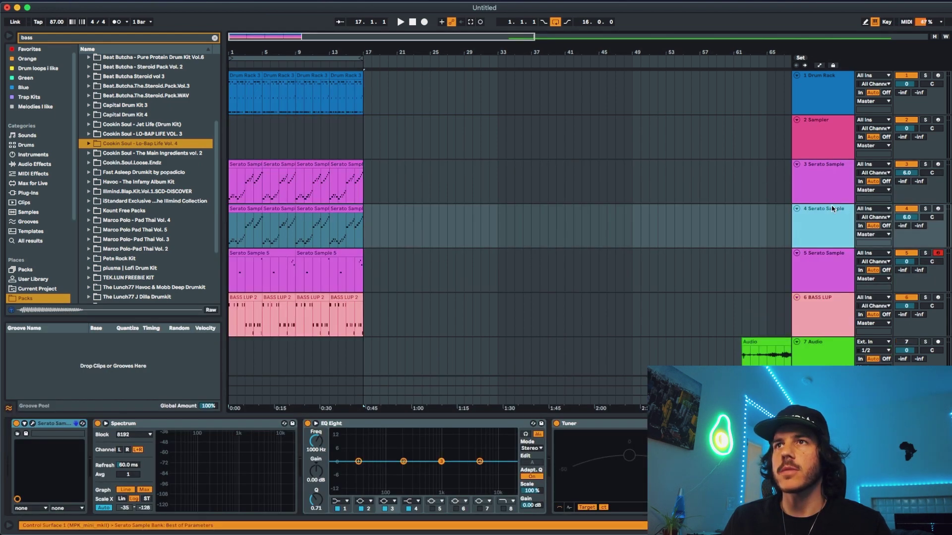
pyautogui.click(355, 209)
pyautogui.keyDown('shift'); pyautogui.click(232, 208); pyautogui.keyUp('shift')
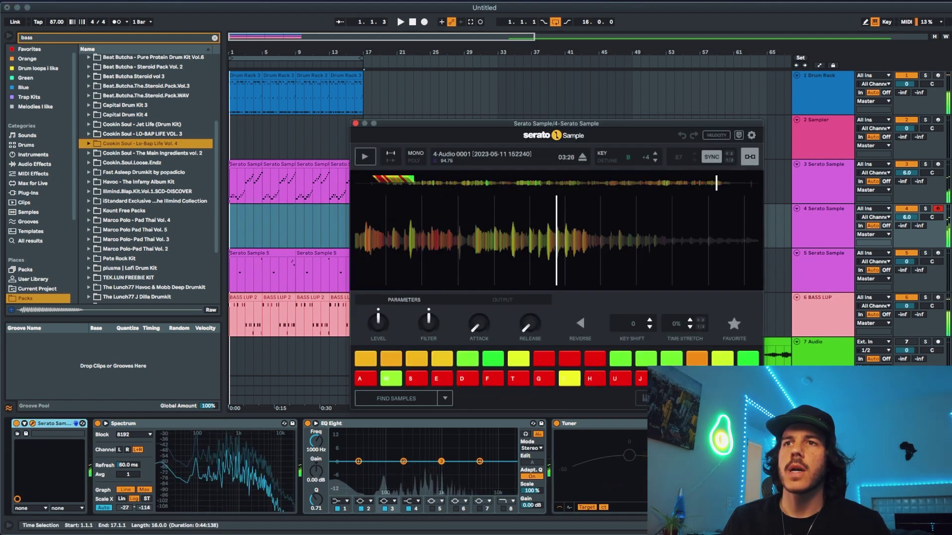
# Clear all cue points in track 4's Serato Sample, set new ones near the end of the sample and shift the key to +16.
pyautogui.press('super')
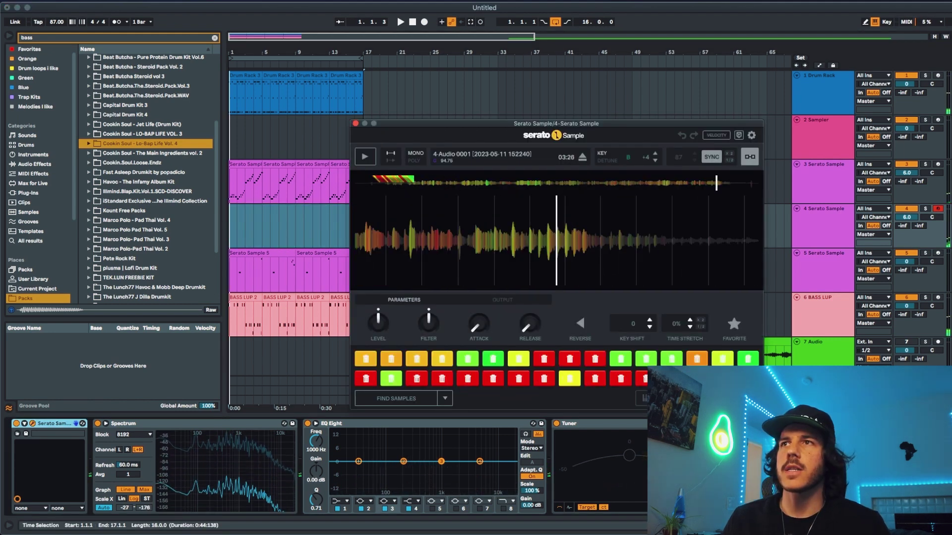
pyautogui.press('shift+super+BackSpace')
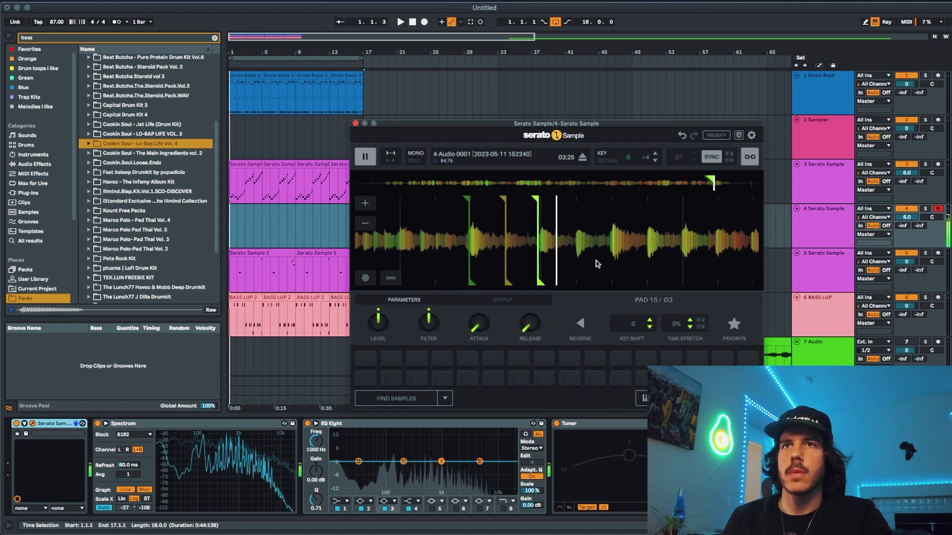
pyautogui.click(554, 204)
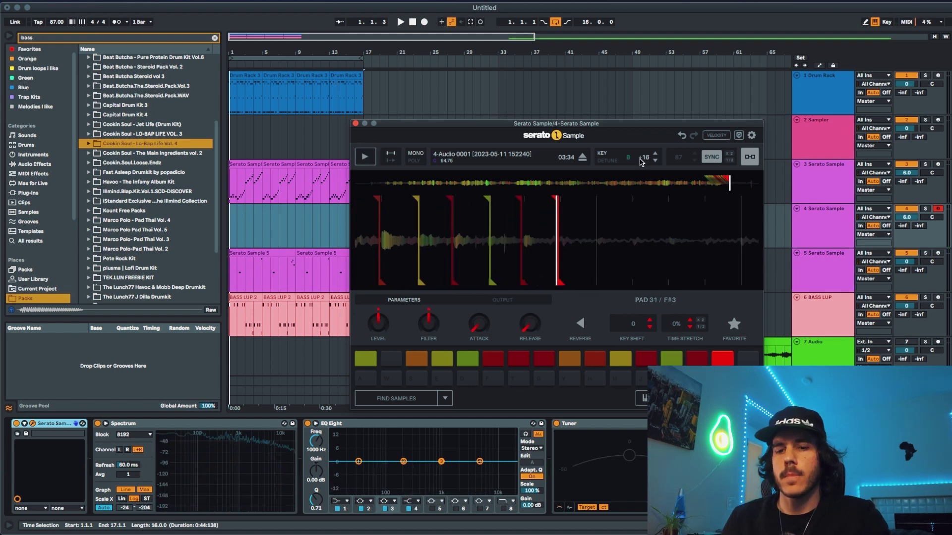
pyautogui.press('a')
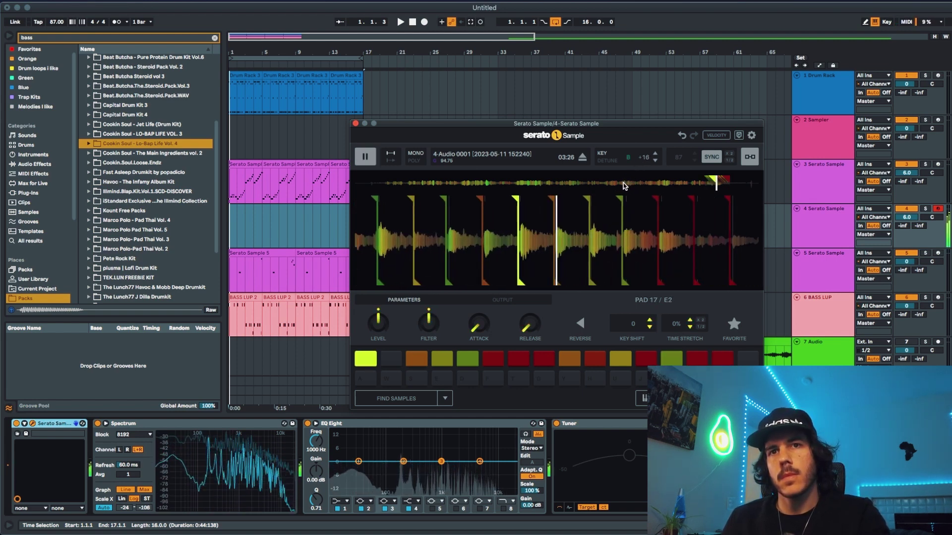
# Record a pattern with the new chops on track 4 starting at bar 9.
pyautogui.click(297, 220)
pyautogui.press('space')
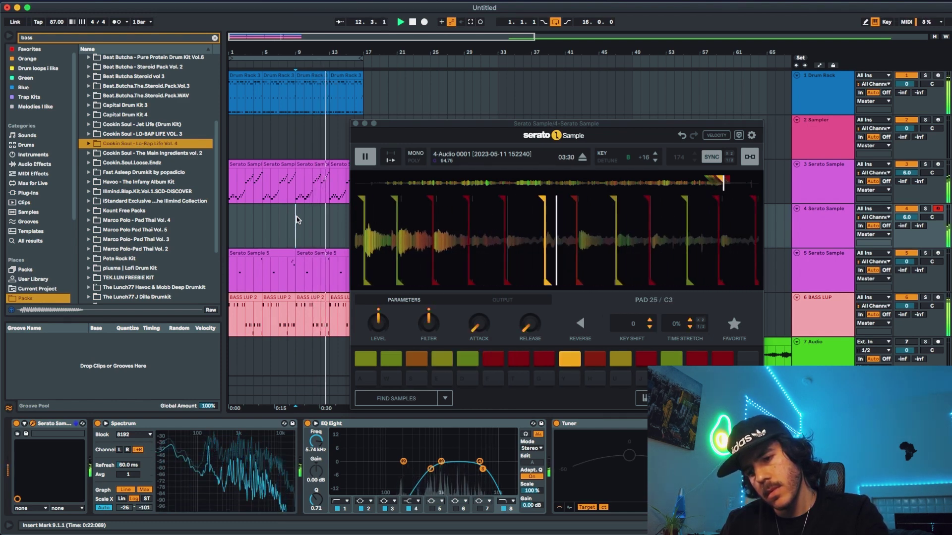
pyautogui.click(425, 22)
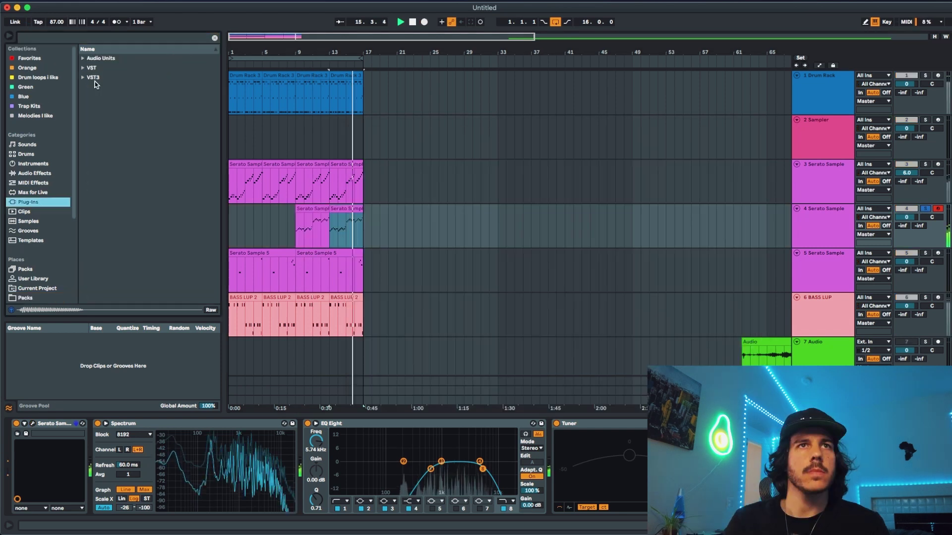
# Load the HalfTime plugin on track 4 and set its loop length to 1/8.
pyautogui.scroll(-5, 119, 124)
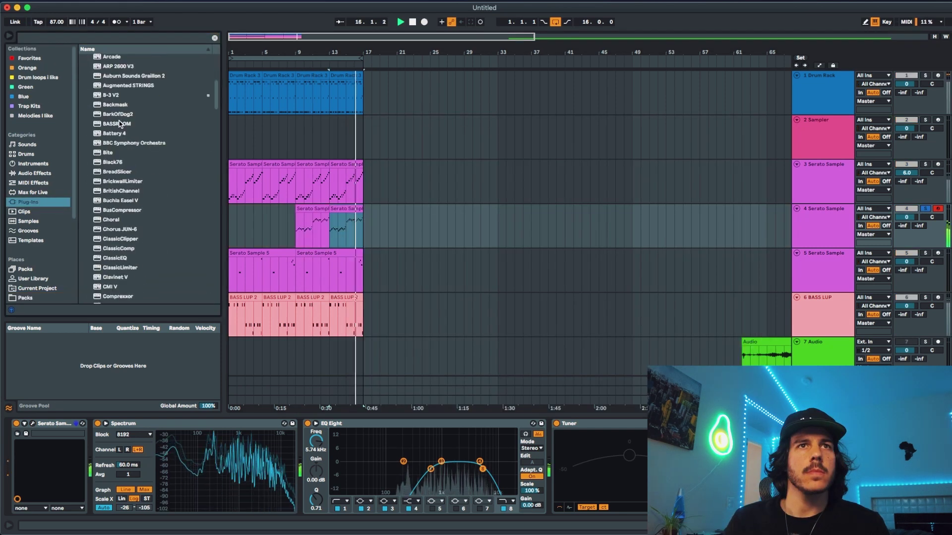
pyautogui.scroll(2, 119, 124)
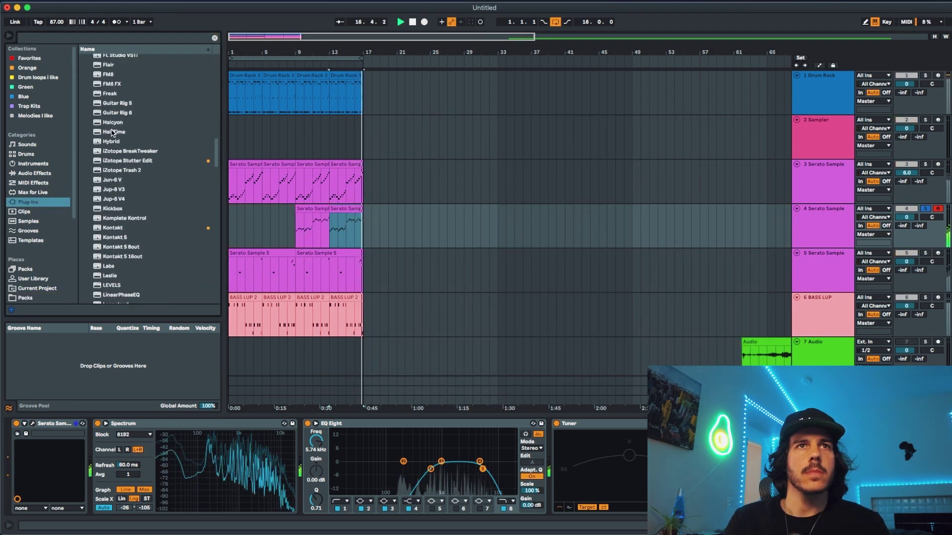
pyautogui.doubleClick(112, 132)
pyautogui.click(426, 174)
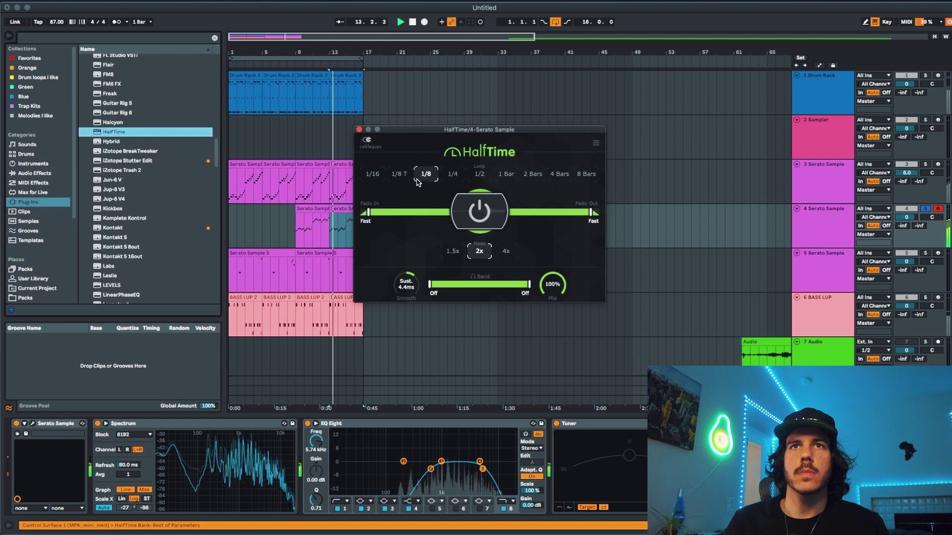
pyautogui.click(358, 129)
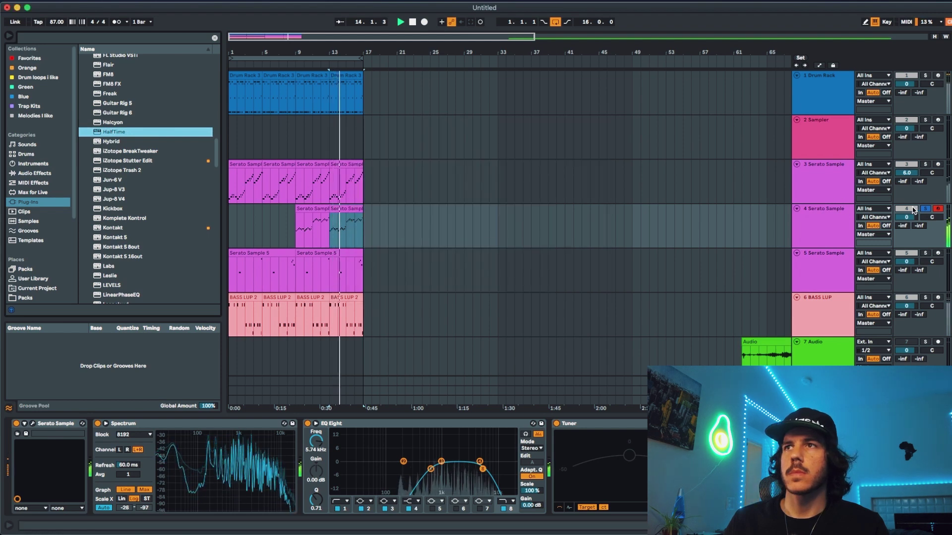
# Unsolo track 4 and move its EQ Eight to after HalfTime in the device chain.
pyautogui.click(915, 210)
pyautogui.click(839, 229)
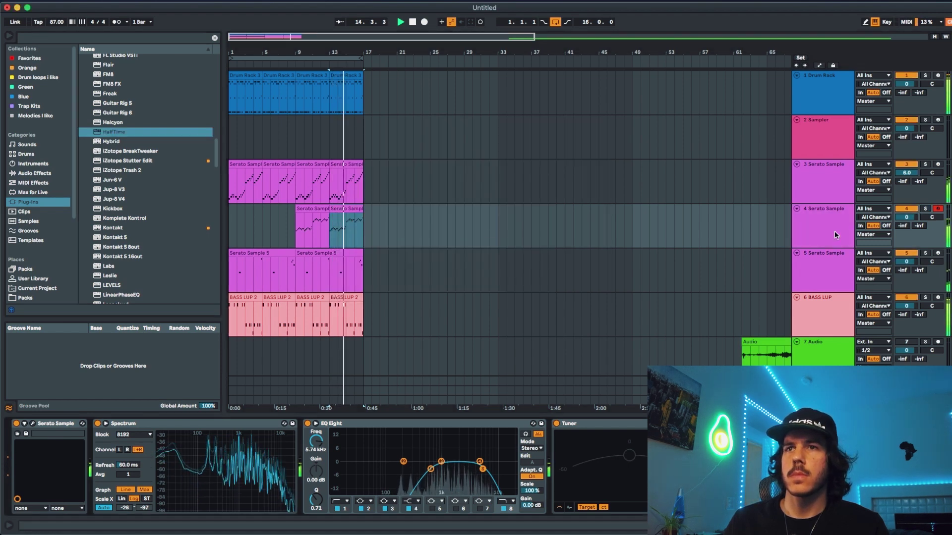
pyautogui.click(443, 424)
pyautogui.moveTo(443, 424); pyautogui.dragTo(792, 459)
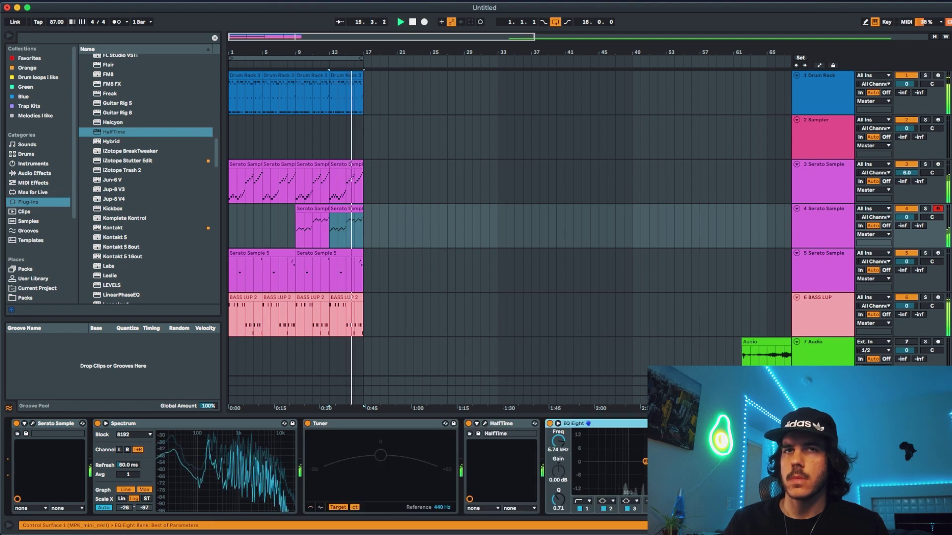
# Duplicate the 3 Serato Sample track again, delete the copy's clips, then arm it and open its Serato Sample plugin.
pyautogui.click(307, 204)
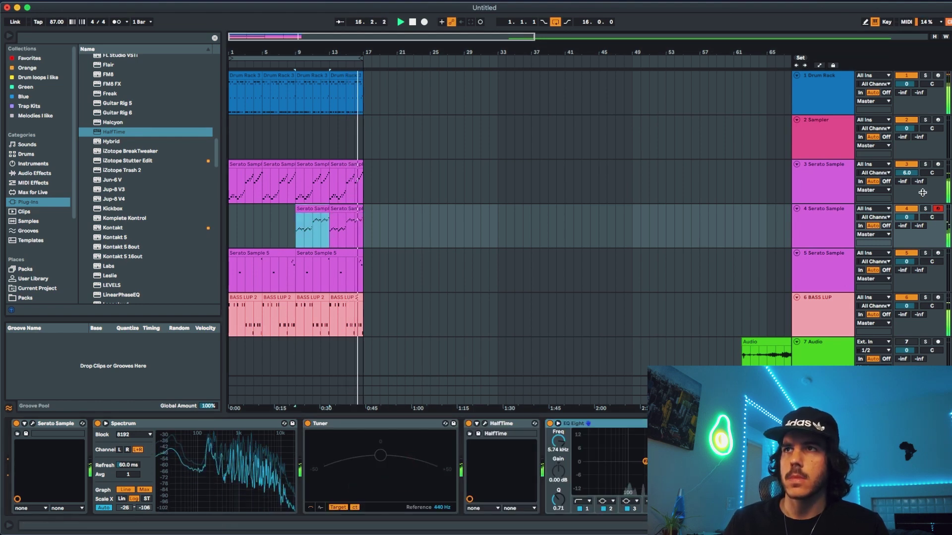
pyautogui.click(925, 165)
pyautogui.press('super+d')
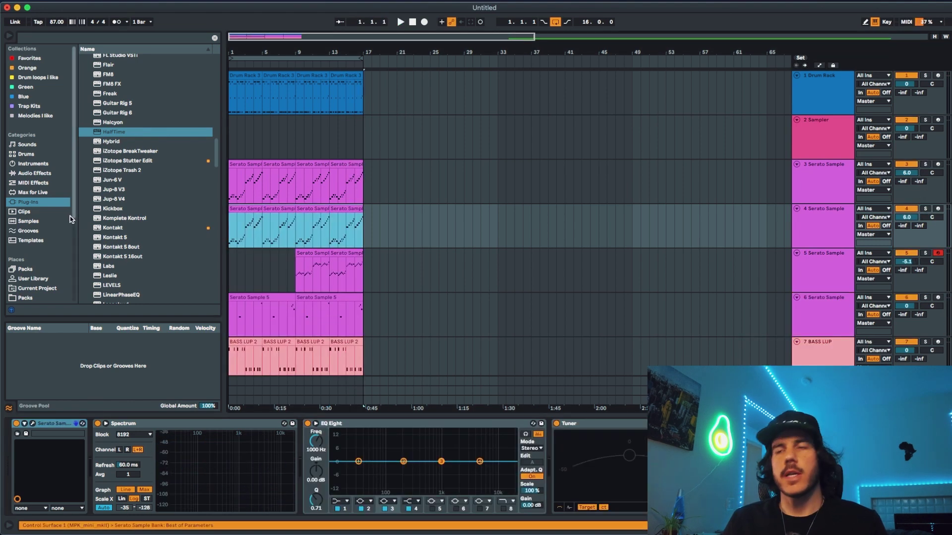
pyautogui.press('Delete')
pyautogui.click(915, 210)
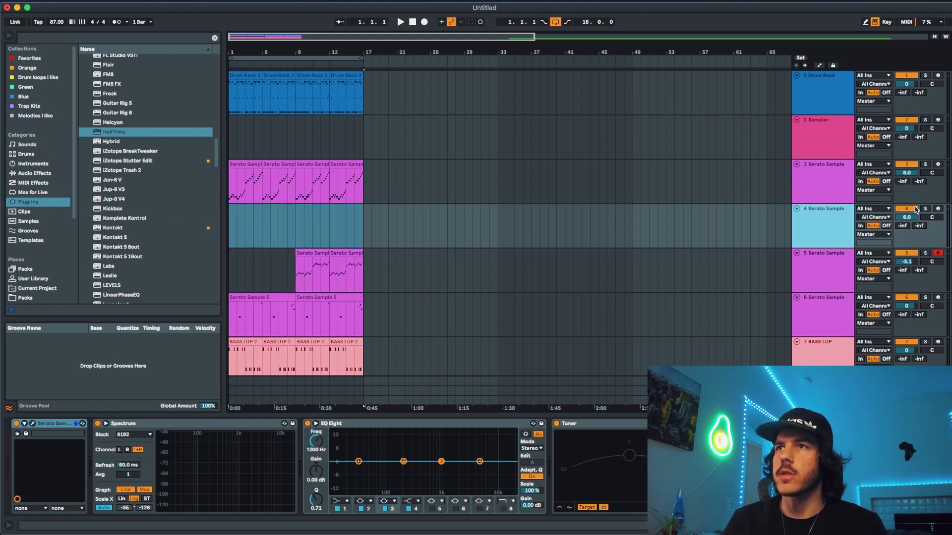
pyautogui.click(939, 209)
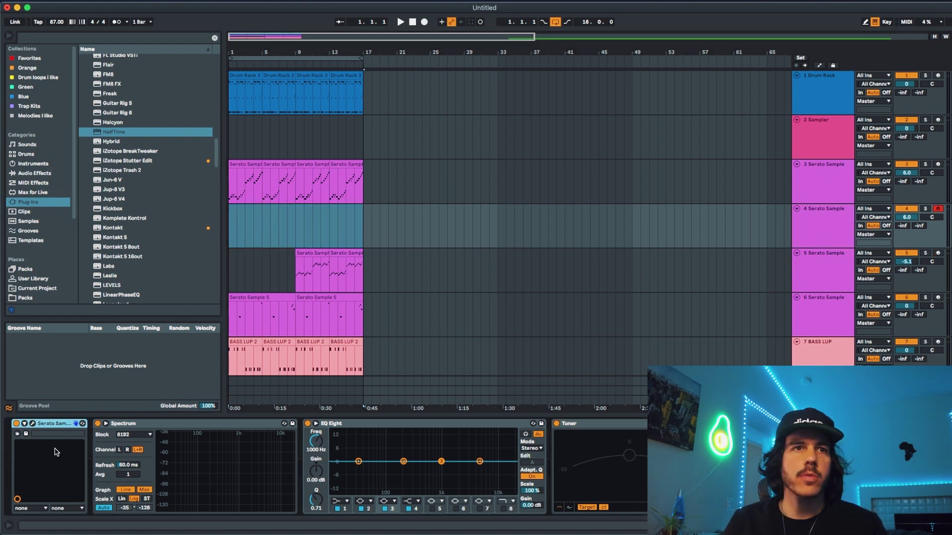
pyautogui.click(32, 423)
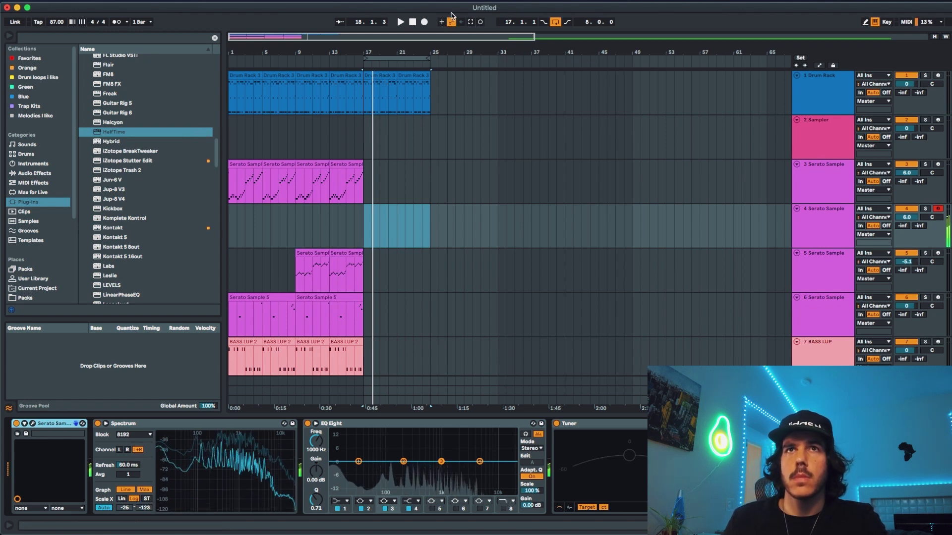
# Record a new chop phrase on track 4 from bar 17 and adjust the notes in its Serato Sample 3 clip.
pyautogui.click(422, 22)
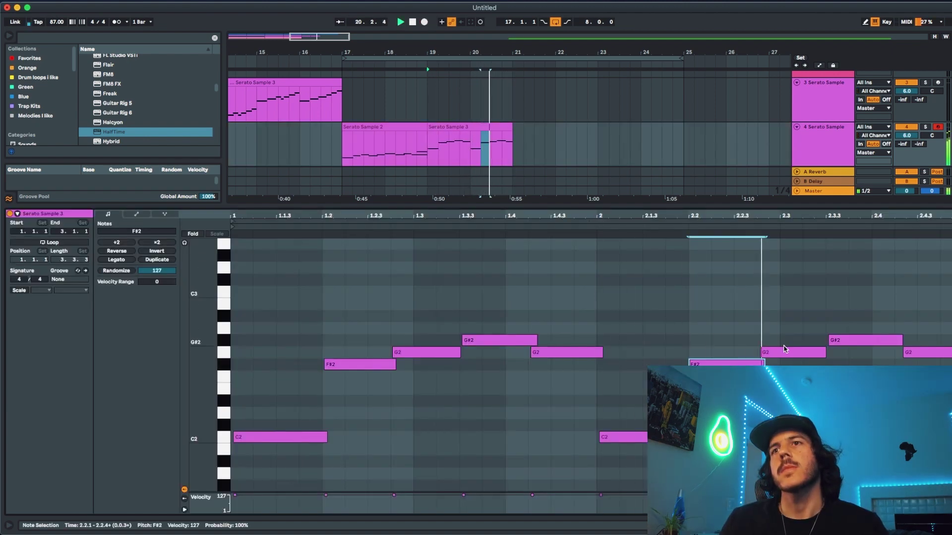
pyautogui.doubleClick(852, 317)
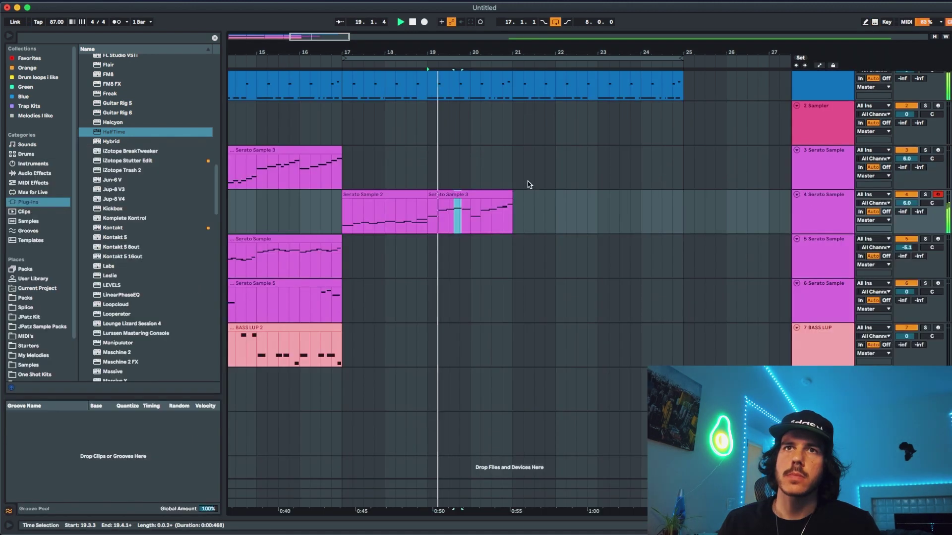
# Duplicate both track 4 clips to fill bars 21 to 25 and consolidate everything from bar 17 into one eight-bar clip.
pyautogui.click(455, 195)
pyautogui.keyDown('shift'); pyautogui.click(394, 191); pyautogui.keyUp('shift')
pyautogui.press('super+d')
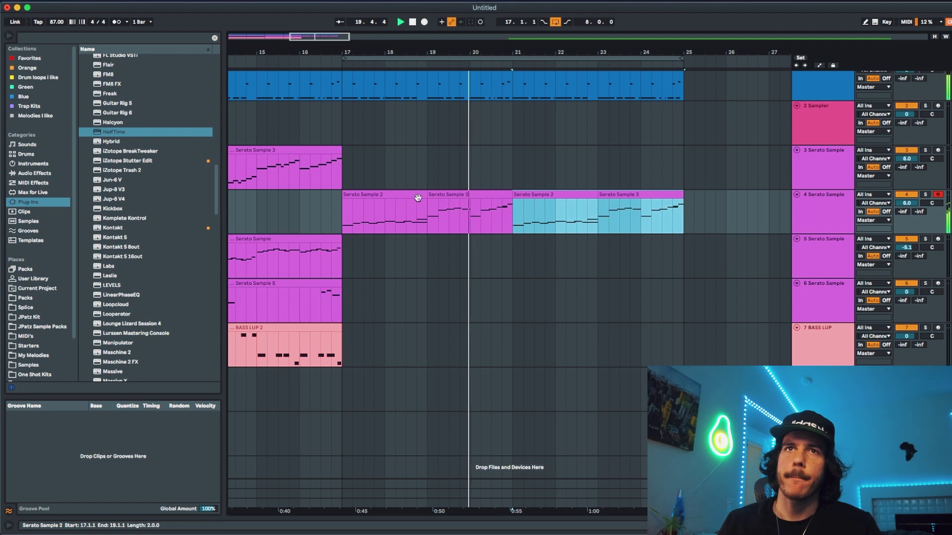
pyautogui.keyDown('shift'); pyautogui.click(378, 193); pyautogui.keyUp('shift')
pyautogui.press('super+j')
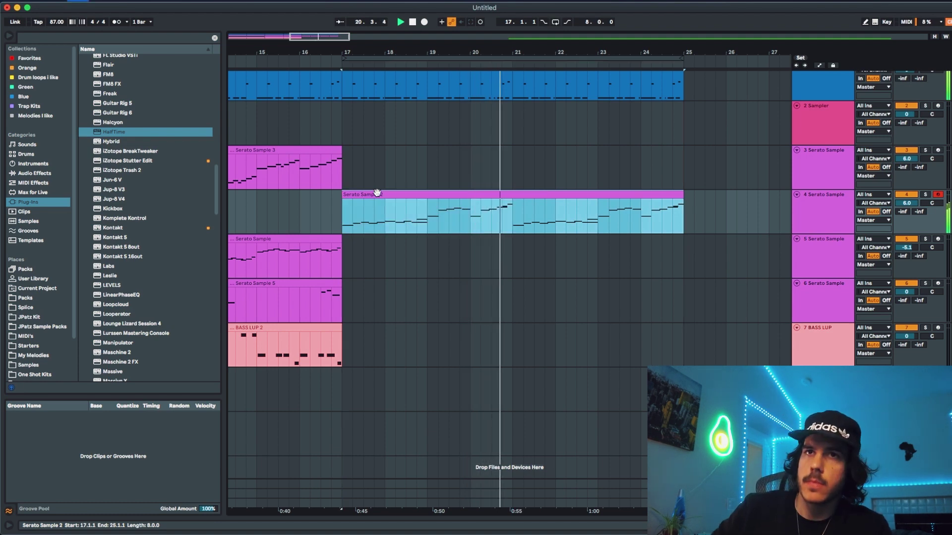
# Nudge the first F#4 note slightly later in the BASS LUP clip at bar 17 and copy that clip to bar 21.
pyautogui.doubleClick(378, 193)
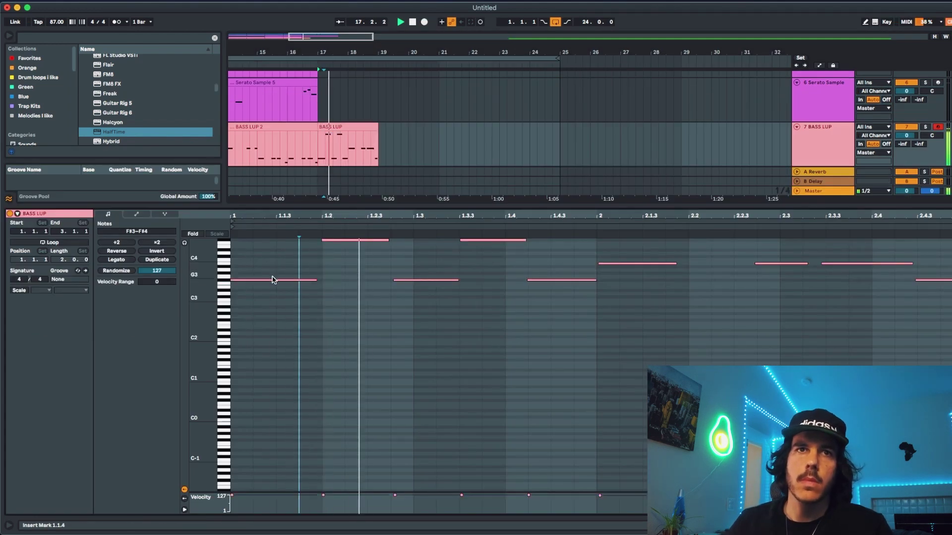
pyautogui.moveTo(341, 246); pyautogui.dragTo(350, 242)
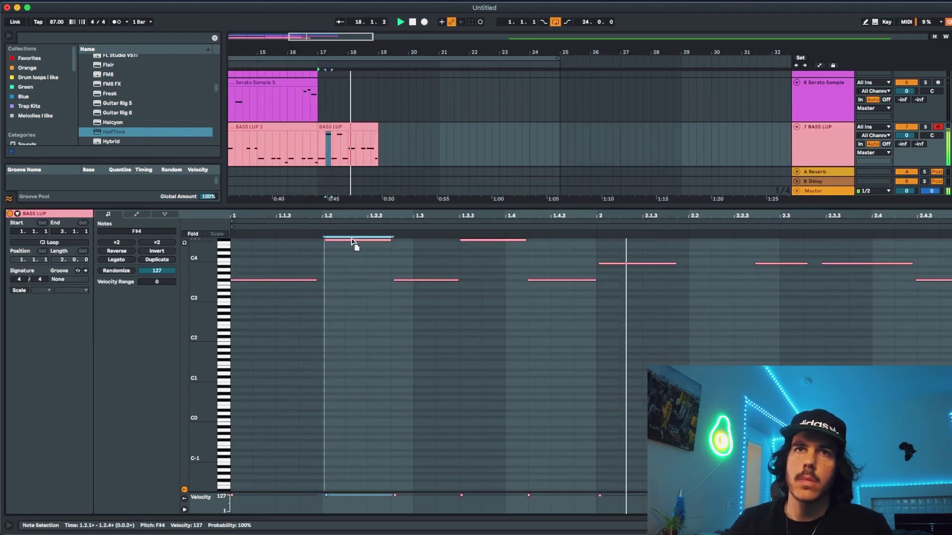
pyautogui.click(273, 281)
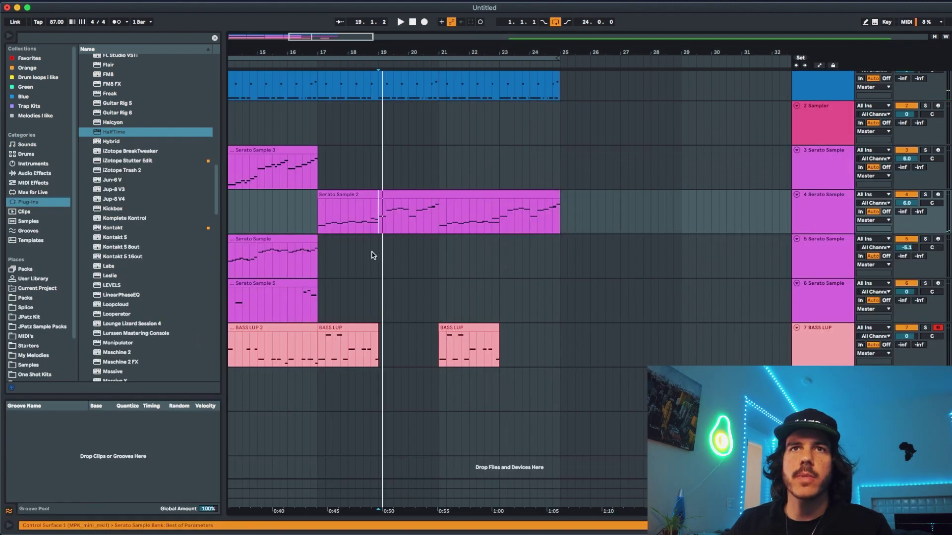
# Record a second bass phrase on track 7 in the gap between bars 19 and 21.
pyautogui.moveTo(379, 225); pyautogui.dragTo(447, 217)
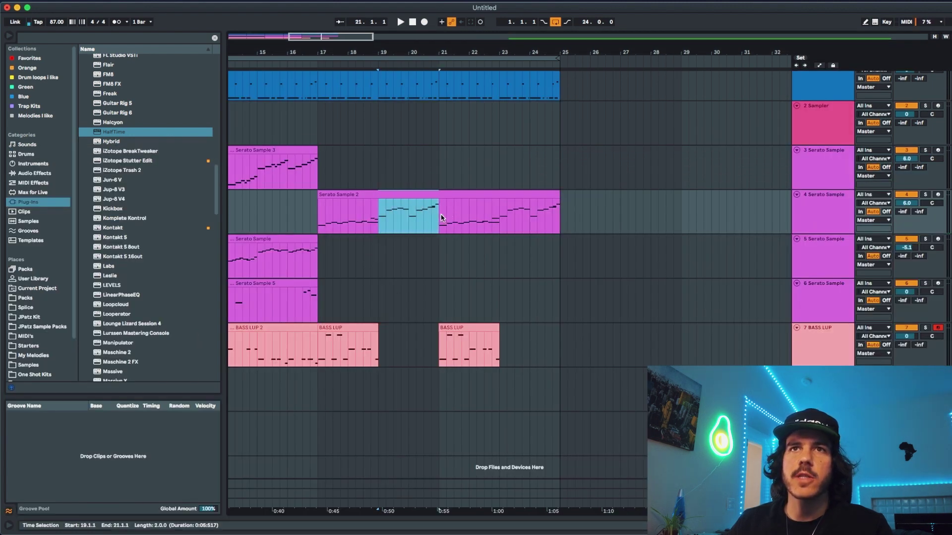
pyautogui.doubleClick(835, 209)
pyautogui.press('space')
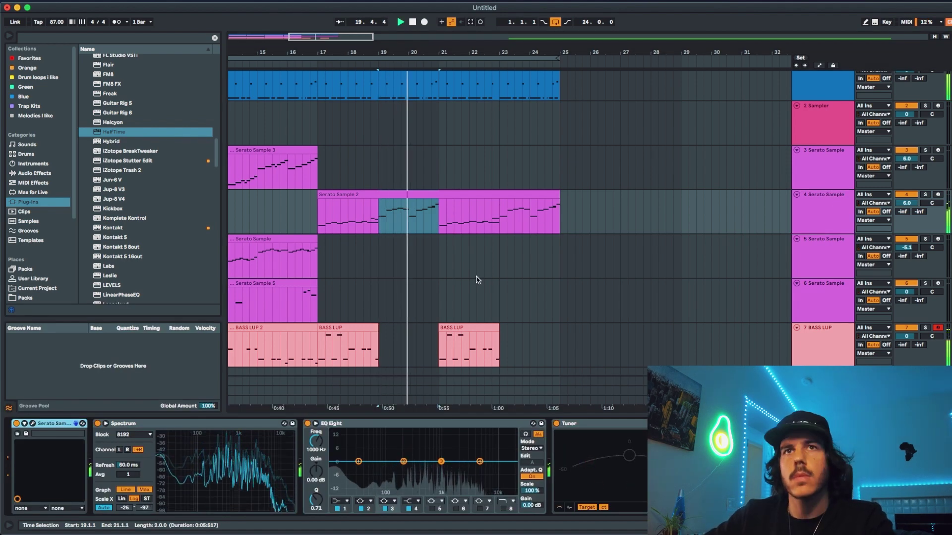
pyautogui.click(425, 22)
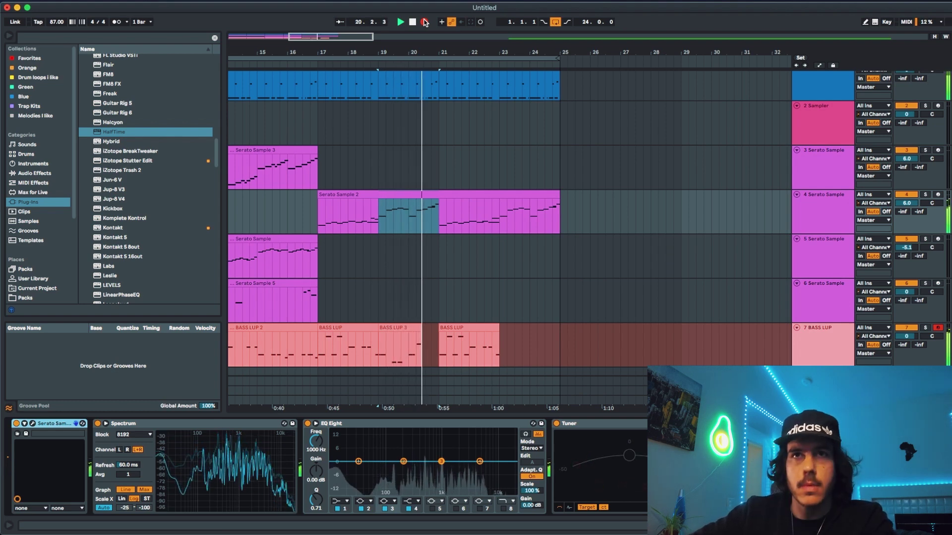
pyautogui.click(424, 22)
# Open the BASS LUP 3 clip at bar 19 and tidy its low notes.
pyautogui.doubleClick(399, 347)
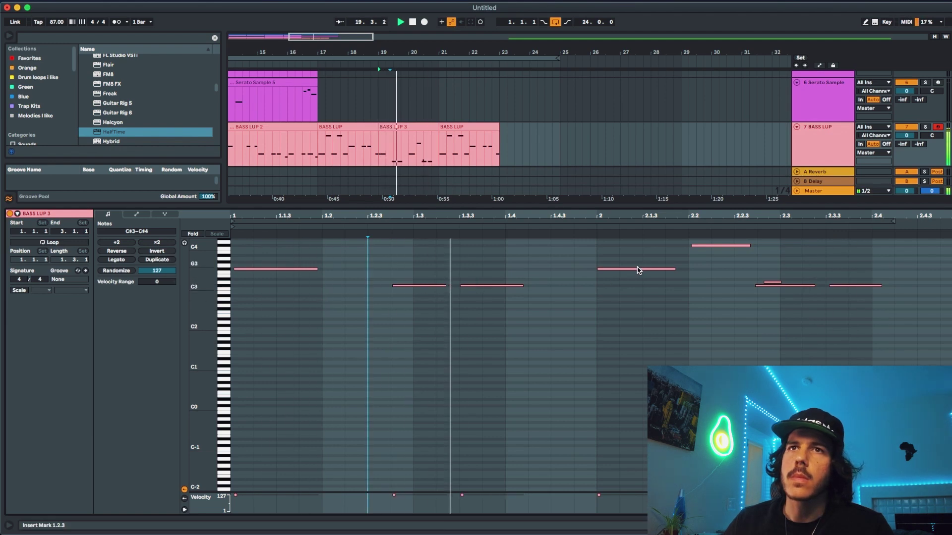
pyautogui.moveTo(522, 285); pyautogui.dragTo(511, 287)
pyautogui.press('super+alt+l')
# Paste a copy of the BASS LUP 3 clip at bar 23 and consolidate the bass clips from bar 17 into one eight-bar clip.
pyautogui.click(501, 355)
pyautogui.press('super+v')
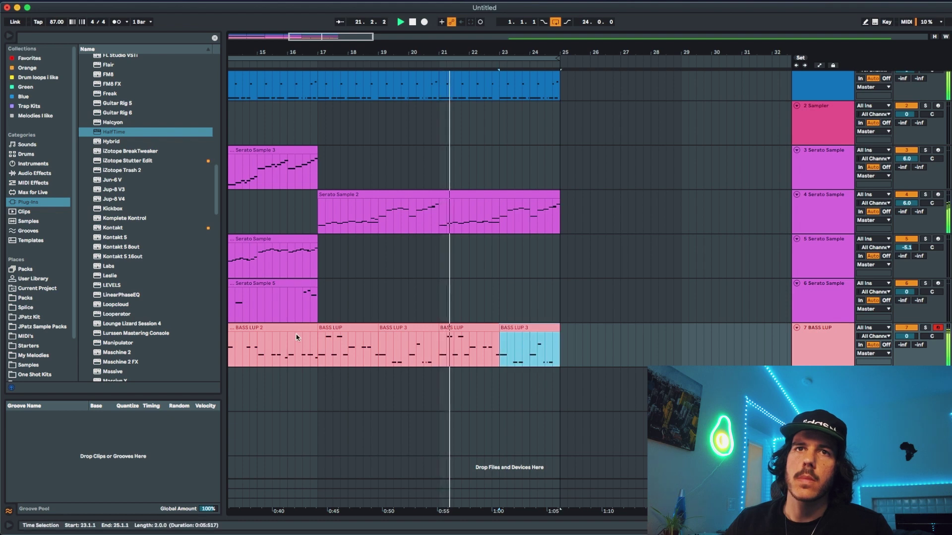
pyautogui.keyDown('shift'); pyautogui.click(325, 331); pyautogui.keyUp('shift')
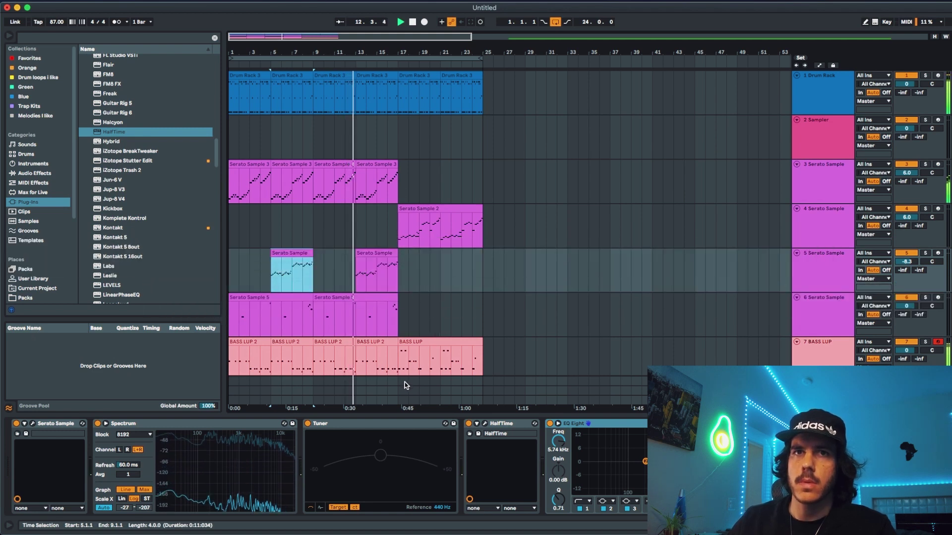
# Shorten the last BASS LUP 2 and Drum Rack clips before bar 17 to leave a short gap ahead of the new section.
pyautogui.doubleClick(381, 414)
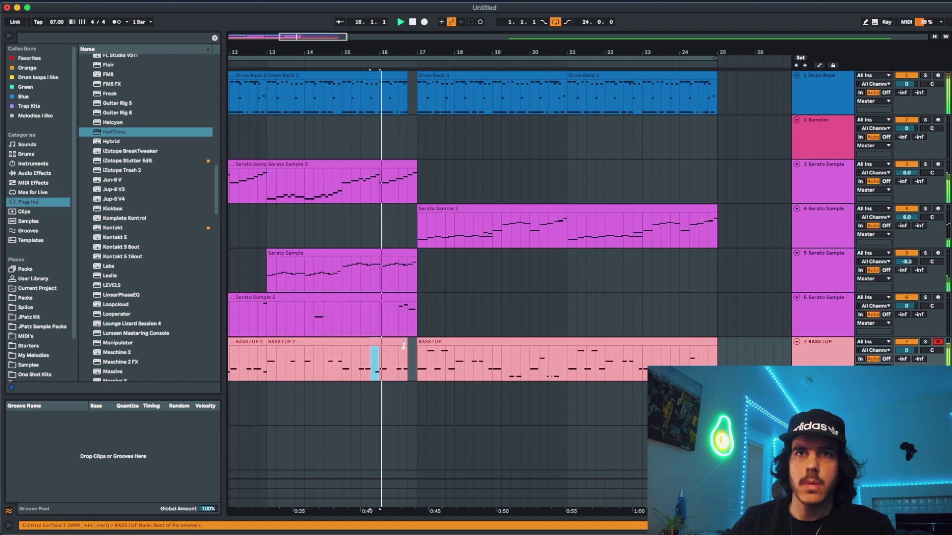
pyautogui.moveTo(403, 345); pyautogui.dragTo(399, 346)
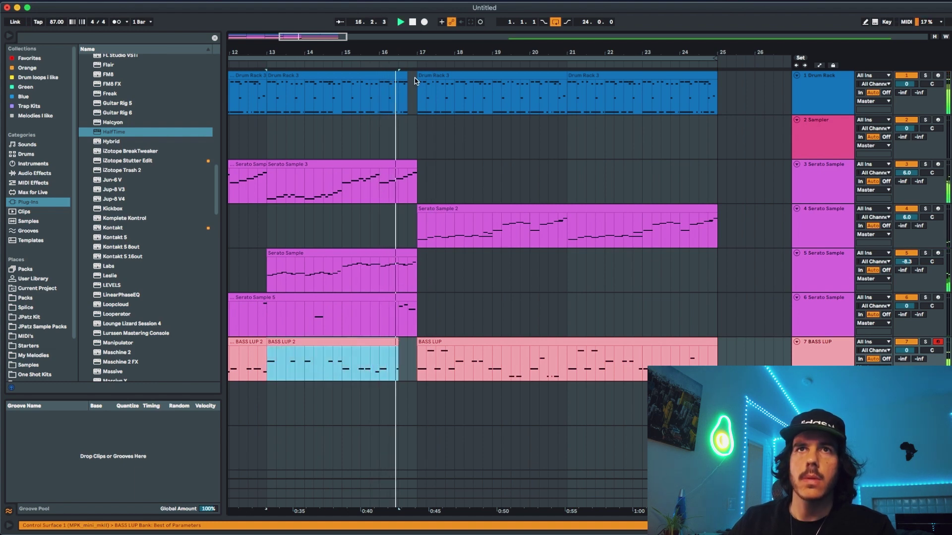
pyautogui.moveTo(407, 77); pyautogui.dragTo(400, 77)
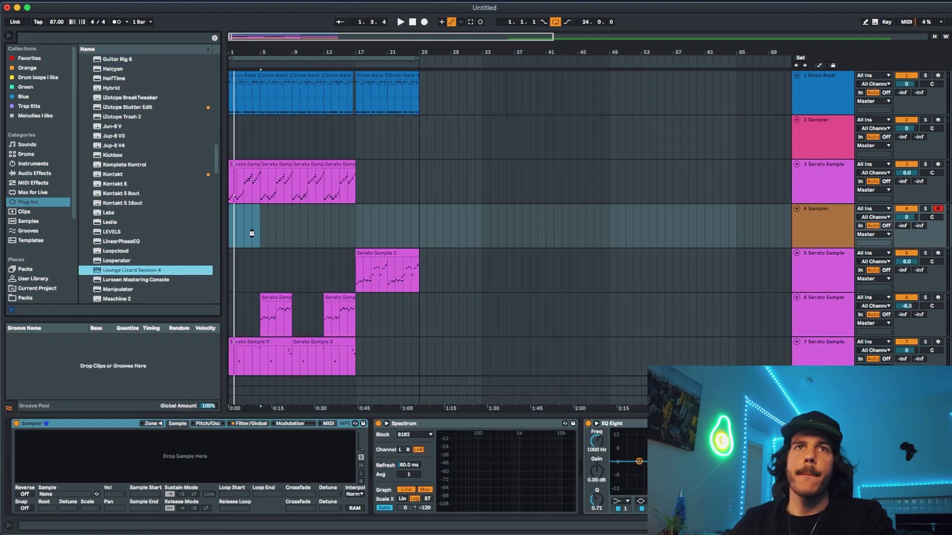
# Load Lounge Lizard Session 4 on the empty track 4 and record an electric piano part over the opening bars.
pyautogui.moveTo(252, 233); pyautogui.dragTo(253, 235)
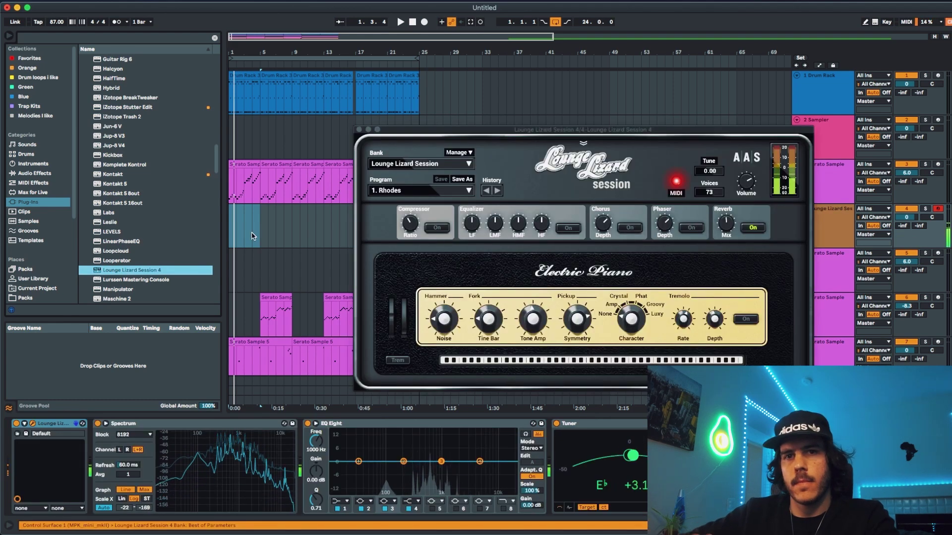
pyautogui.press('space')
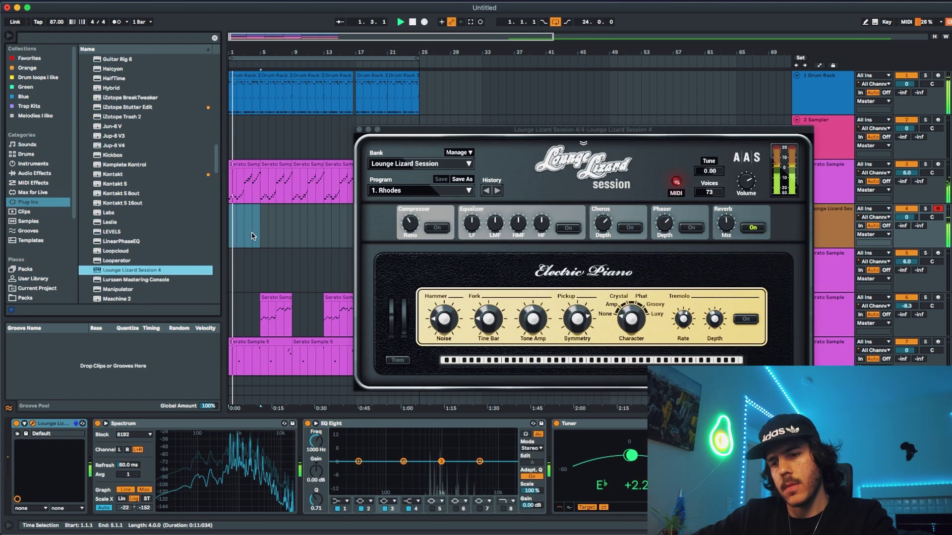
pyautogui.click(424, 22)
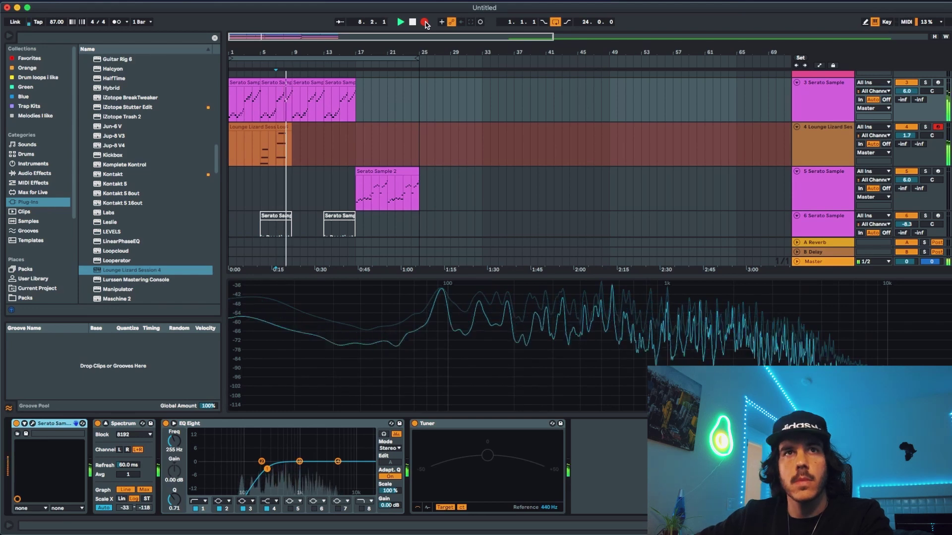
pyautogui.click(425, 23)
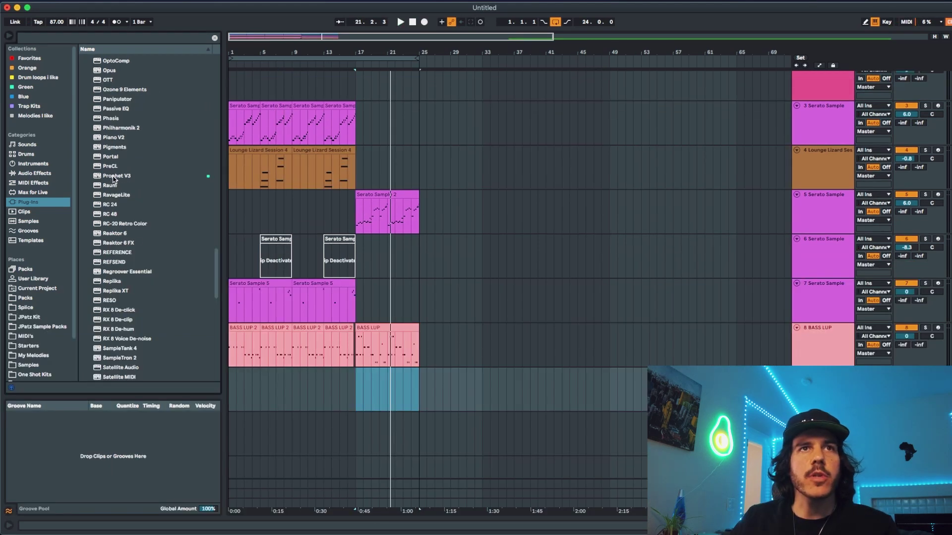
# Add a synth track below the bass for bar 17 and replace its instrument with the Sampler preset strings tuned c.adv.
pyautogui.moveTo(113, 178); pyautogui.dragTo(334, 353)
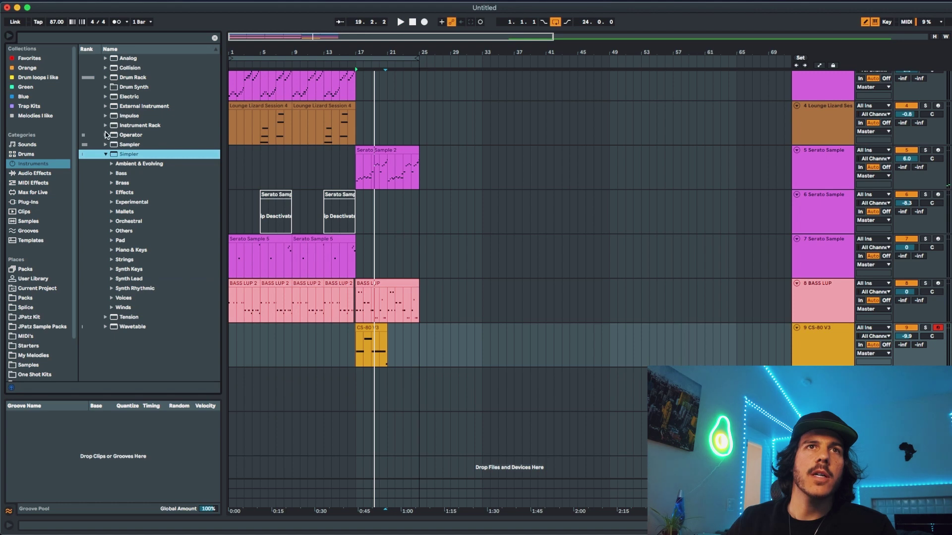
pyautogui.click(106, 146)
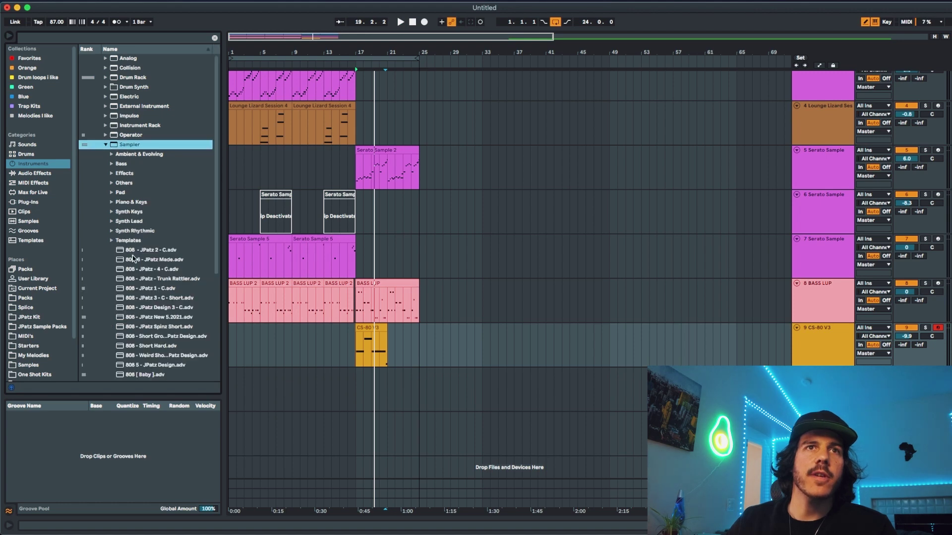
pyautogui.scroll(-6, 133, 256)
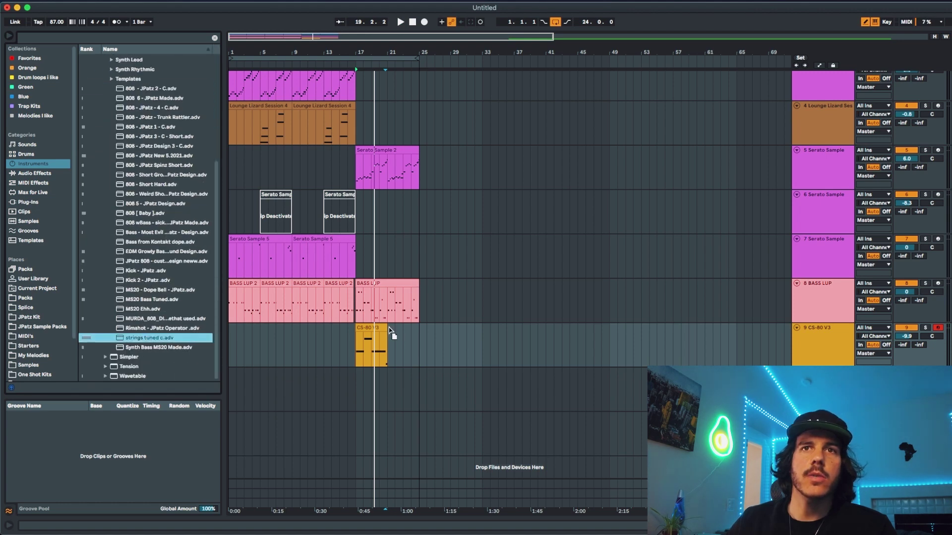
pyautogui.moveTo(390, 331); pyautogui.dragTo(374, 347)
pyautogui.click(105, 144)
# Duplicate the CS-80 V3 clip on track 9 up to bar 25 and consolidate both copies into one eight-bar clip.
pyautogui.press('space')
pyautogui.click(380, 327)
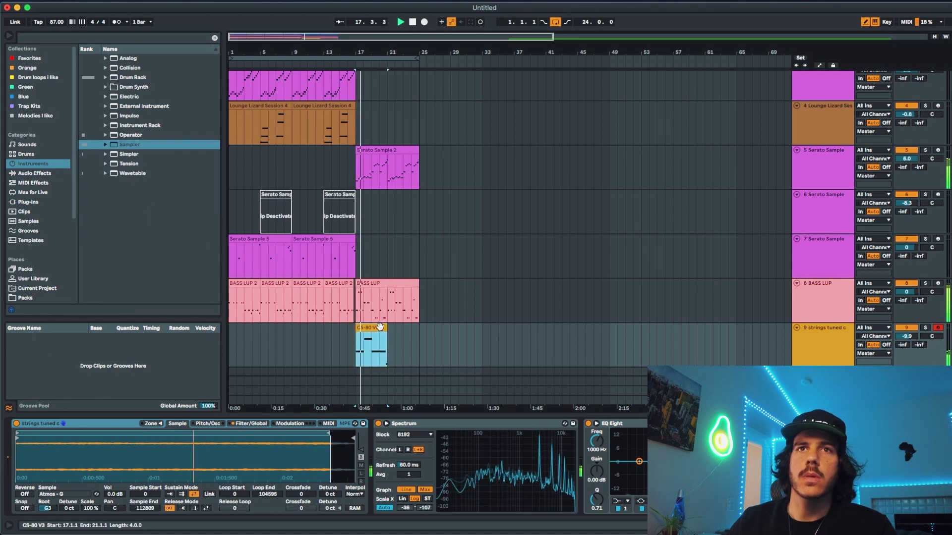
pyautogui.press('super+d')
pyautogui.keyDown('shift'); pyautogui.click(376, 328); pyautogui.keyUp('shift')
pyautogui.press('super+j')
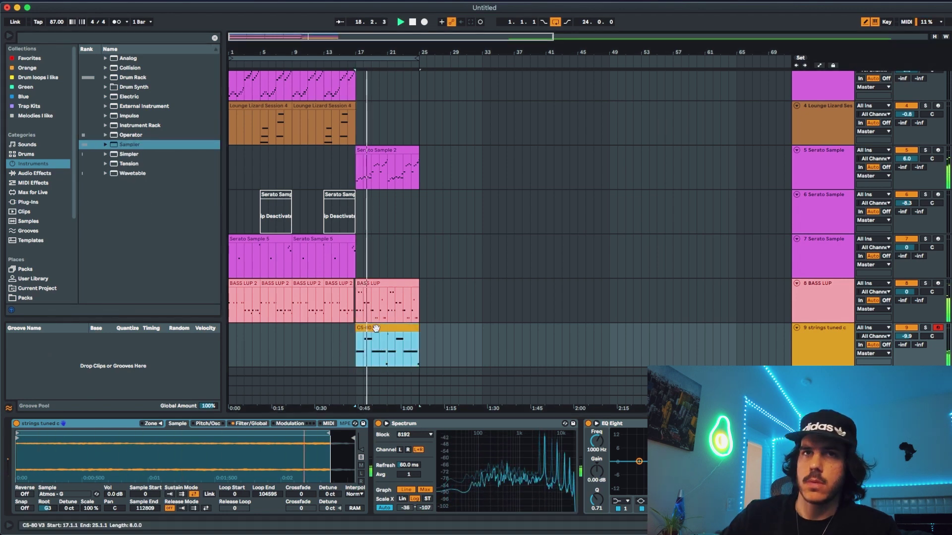
# Open the eight-bar strings clip, select its notes and raise the volume of track 9.
pyautogui.doubleClick(376, 328)
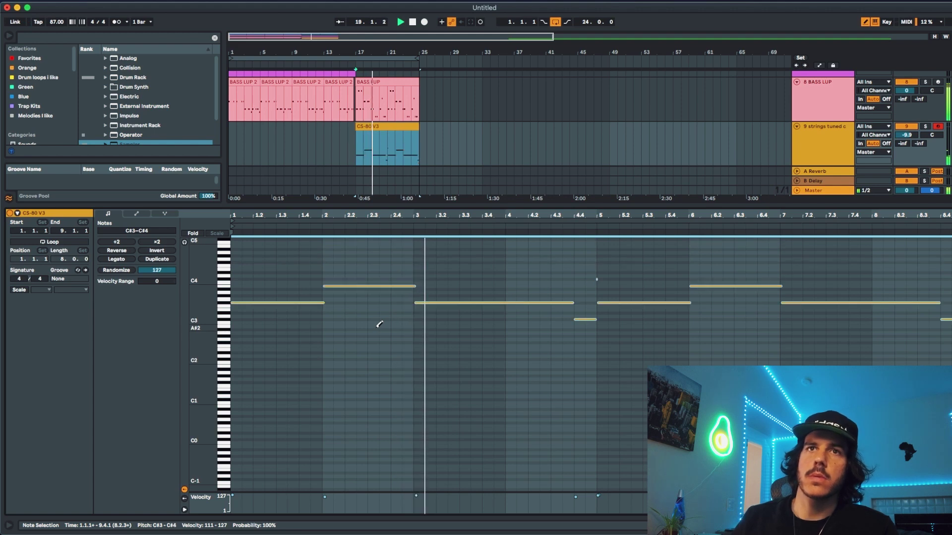
pyautogui.press('space')
pyautogui.moveTo(906, 135); pyautogui.dragTo(906, 129)
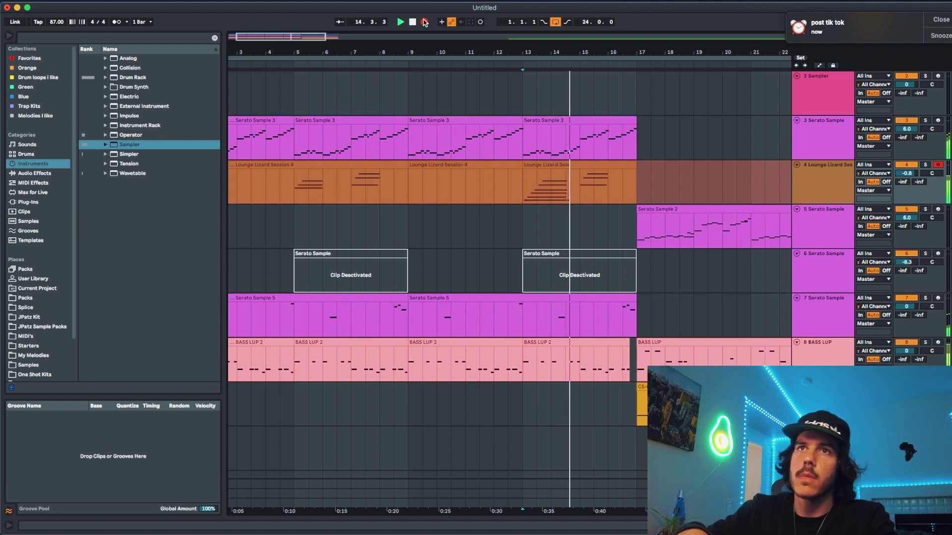
# Finish recording the Lounge Lizard chord phrase from bar 13 and move its three lowest starting notes slightly earlier.
pyautogui.click(424, 22)
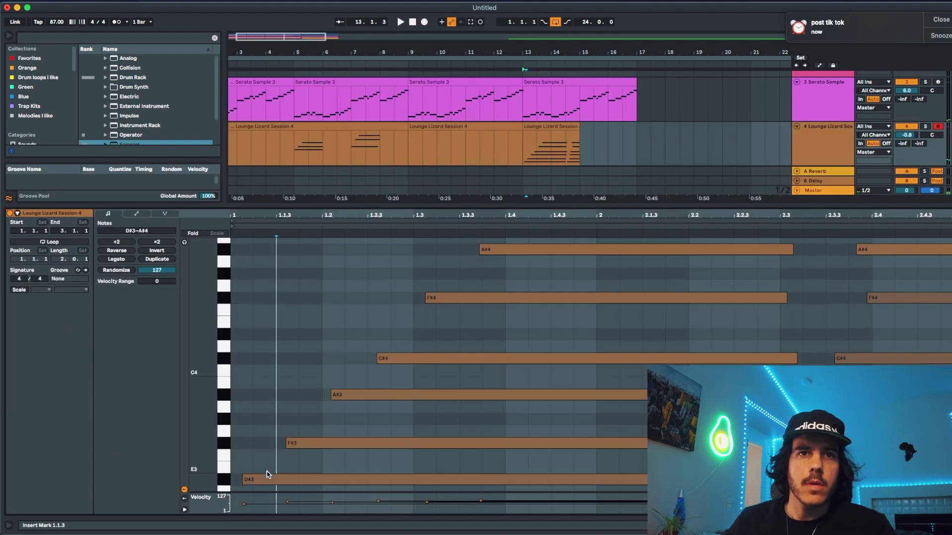
pyautogui.moveTo(260, 477); pyautogui.dragTo(253, 481)
pyautogui.moveTo(296, 444); pyautogui.dragTo(292, 444)
pyautogui.moveTo(355, 395); pyautogui.dragTo(352, 395)
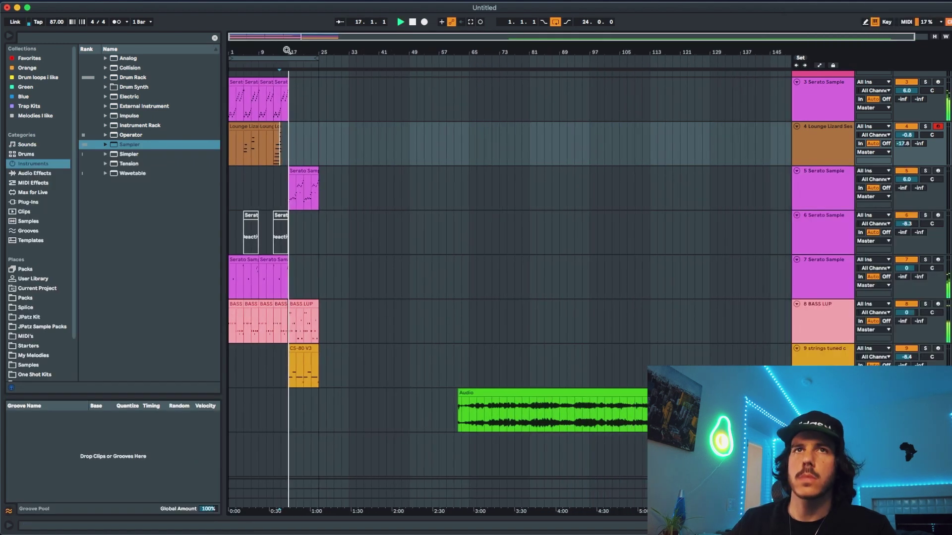
# Duplicate bars 1 to 25 of all tracks directly after themselves and extend the loop to bar 49.
pyautogui.scroll(3, 352, 218)
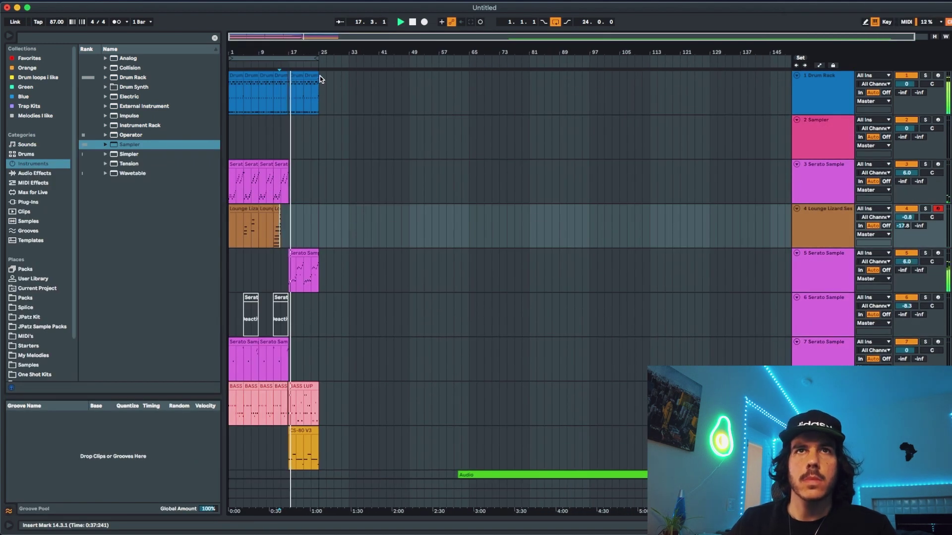
pyautogui.moveTo(318, 78); pyautogui.dragTo(229, 461)
pyautogui.press('super+d')
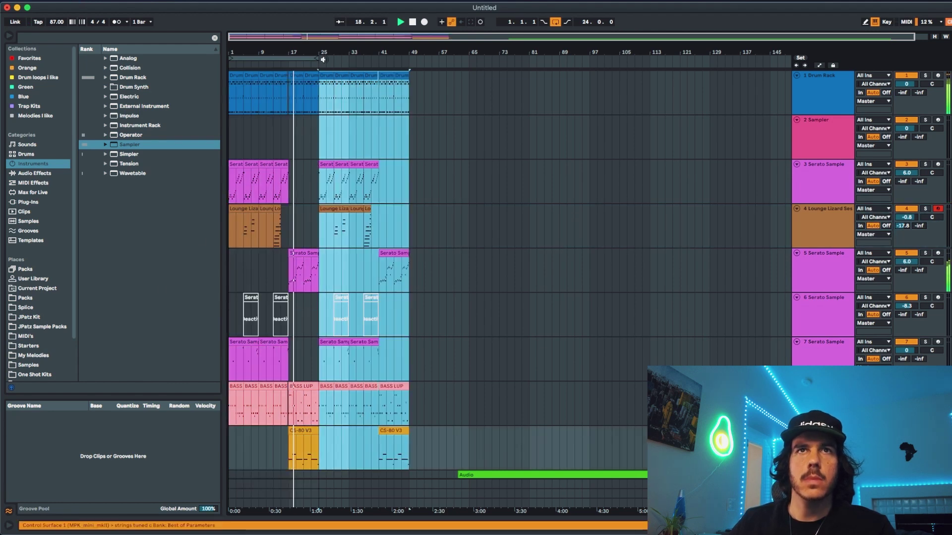
pyautogui.moveTo(312, 58); pyautogui.dragTo(407, 78)
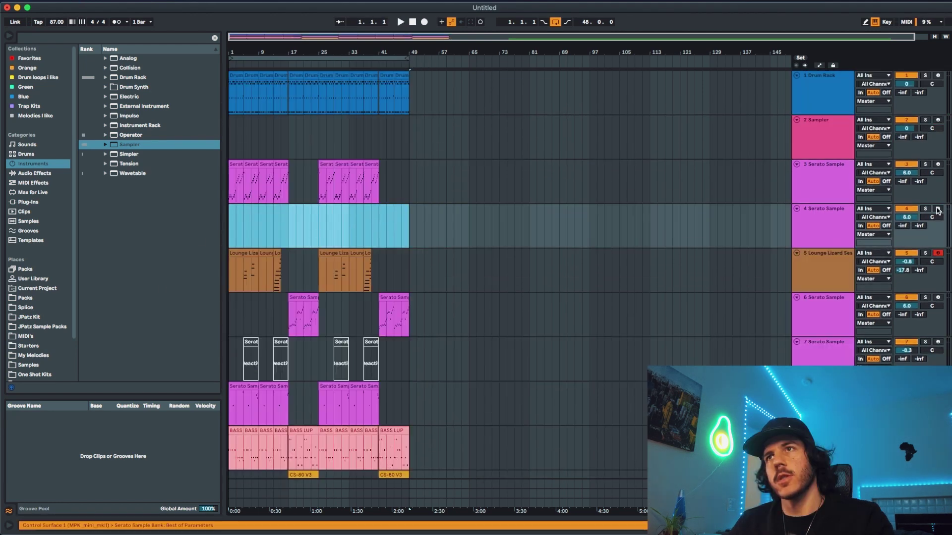
# Arm the new Serato Sample track 4 and insert two bars of silence at the start of the arrangement.
pyautogui.click(937, 209)
pyautogui.moveTo(252, 53); pyautogui.dragTo(260, 150)
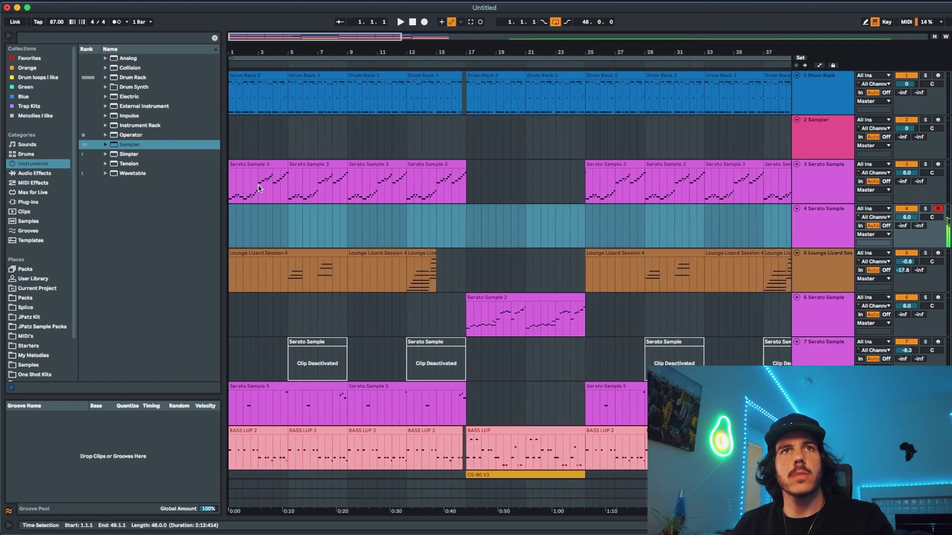
pyautogui.moveTo(258, 189); pyautogui.dragTo(168, 189)
pyautogui.press('super+i')
# Record a chopped Serato Sample intro on track 4 over bars 1 to 3 and reset the track's volume to 0.
pyautogui.click(423, 23)
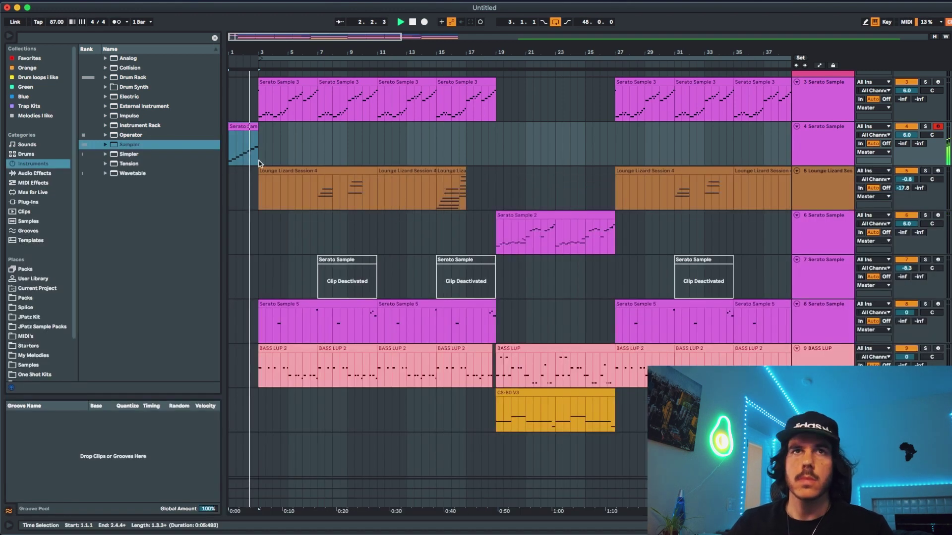
pyautogui.scroll(3, 249, 157)
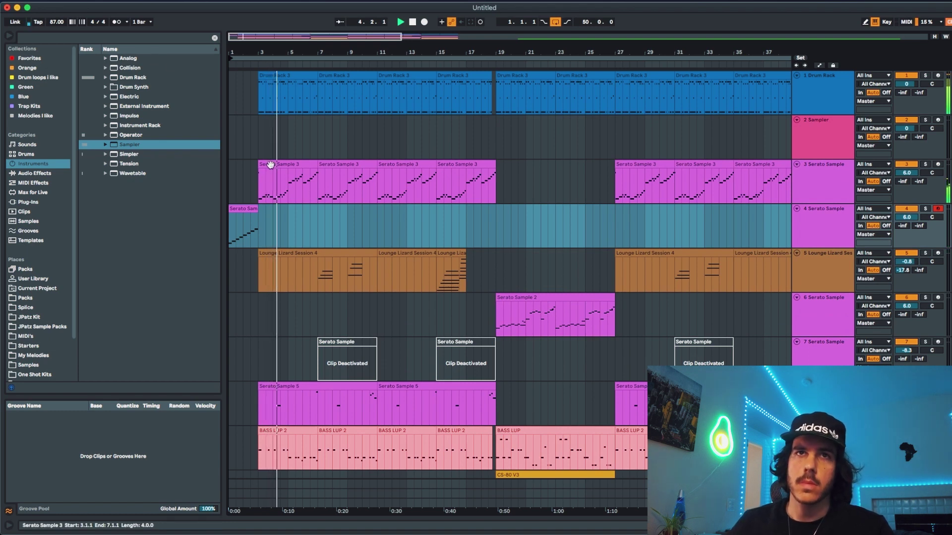
pyautogui.scroll(-2, 296, 187)
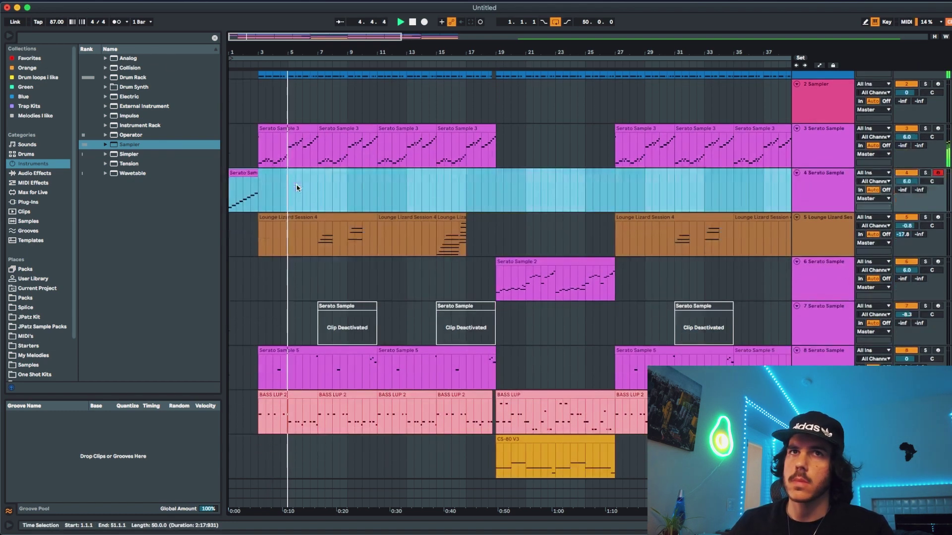
pyautogui.click(906, 181)
pyautogui.press('Delete')
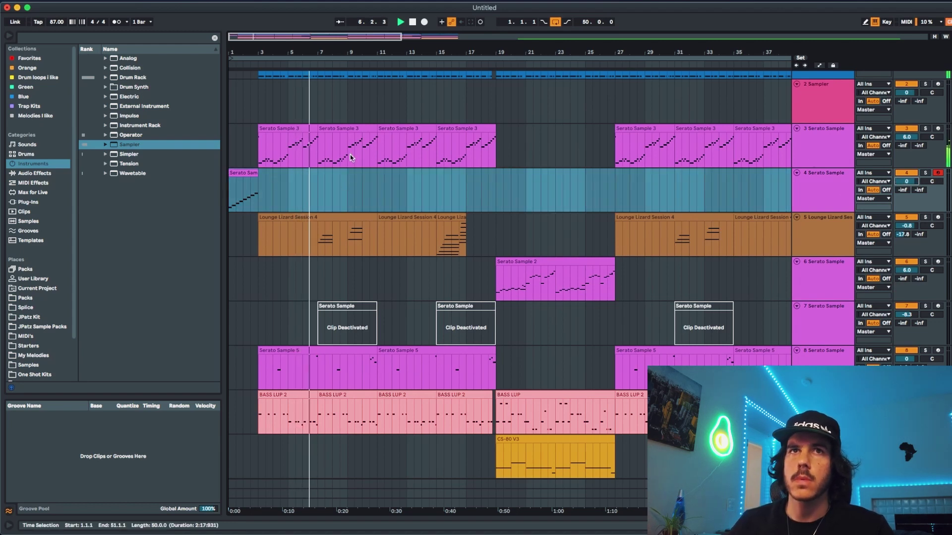
# Show the devices of Serato Sample track 3 and raise its EQ Eight output gain to 2.82 dB.
pyautogui.doubleClick(816, 134)
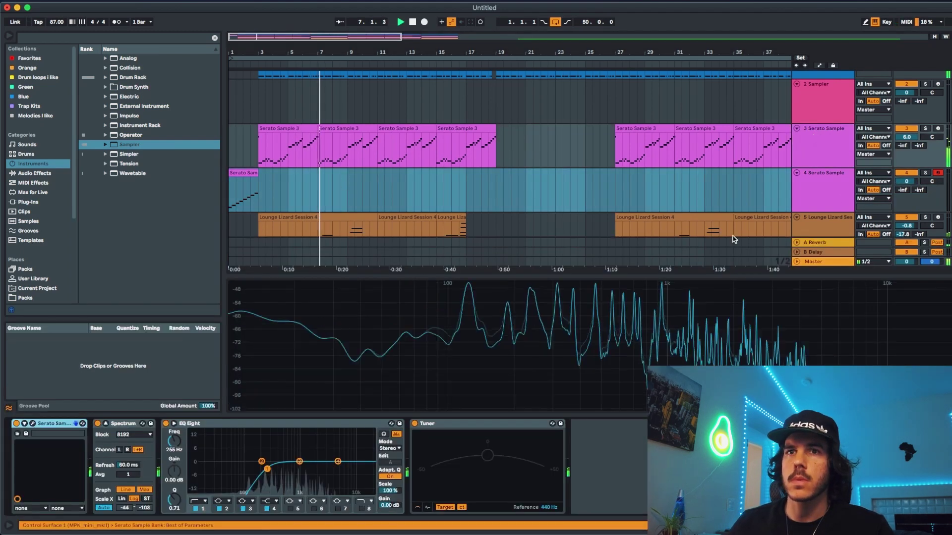
pyautogui.moveTo(390, 505); pyautogui.dragTo(390, 493)
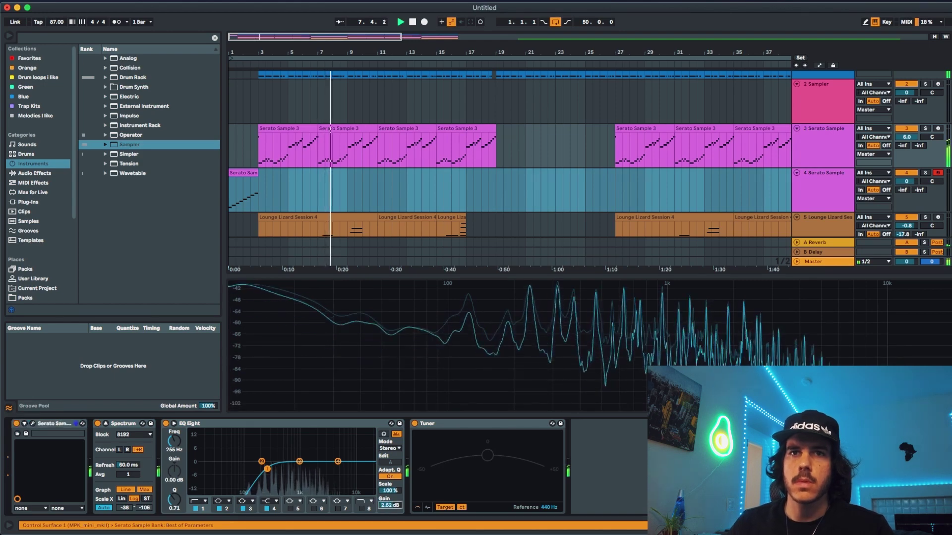
# Collapse the enlarged Spectrum display and lower the volume of Lounge Lizard track 5 to -2.9 dB.
pyautogui.doubleClick(533, 276)
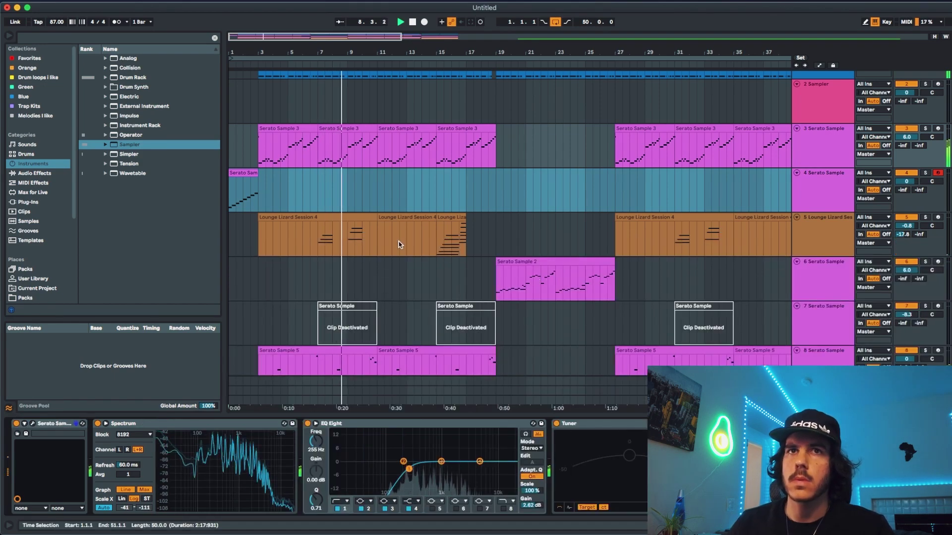
pyautogui.scroll(-5, 401, 246)
pyautogui.scroll(7, 382, 251)
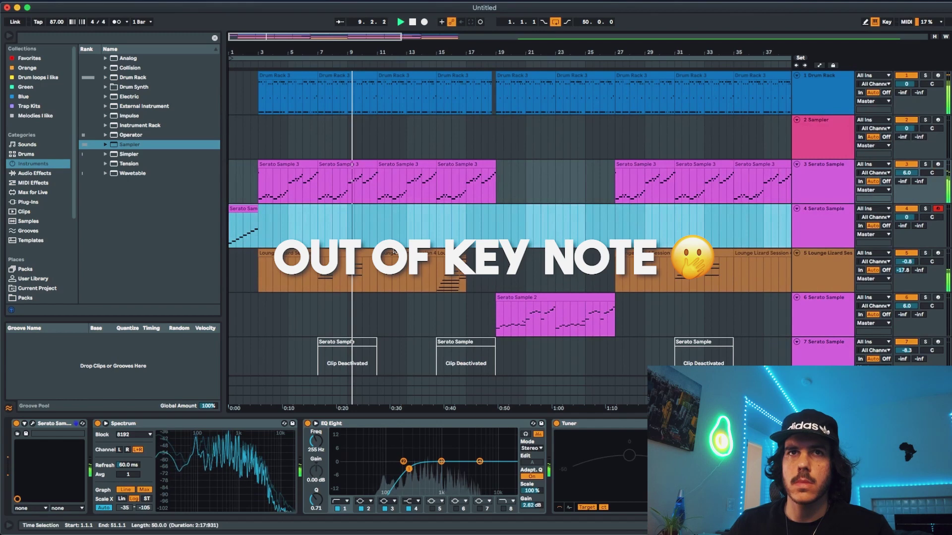
pyautogui.moveTo(906, 261); pyautogui.dragTo(907, 272)
# Review the full arrangement across all tracks during playback, from the drums through the samples, bass and strings.
pyautogui.moveTo(460, 49); pyautogui.dragTo(459, 28)
pyautogui.scroll(-3, 361, 202)
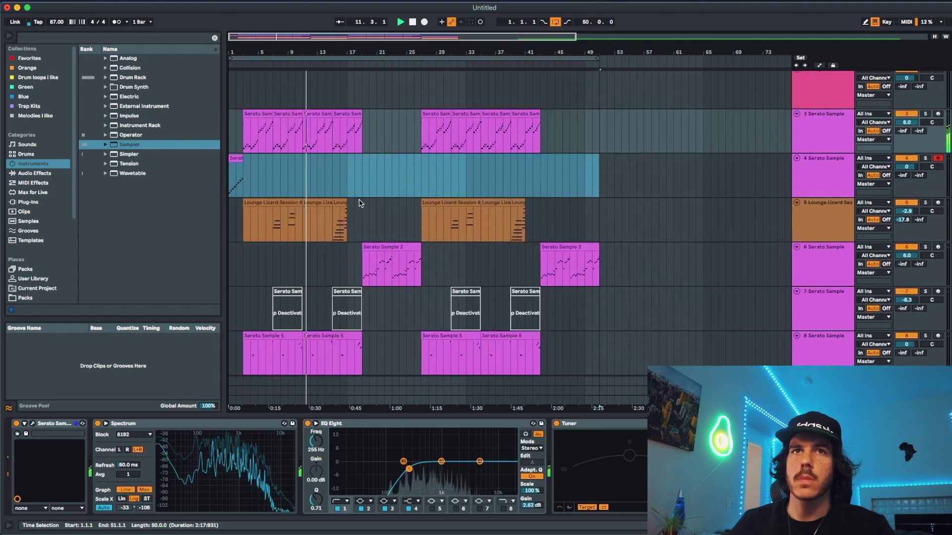
pyautogui.scroll(2, 361, 203)
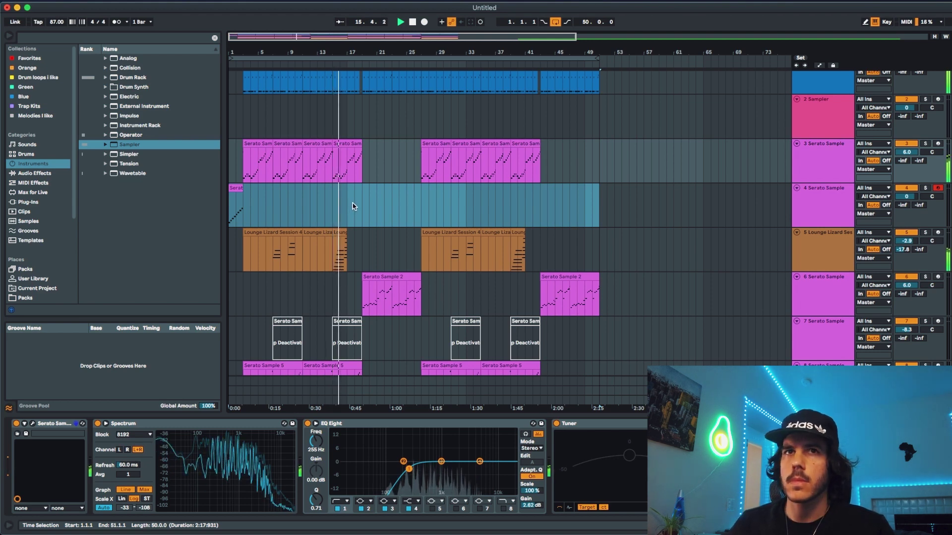
pyautogui.scroll(-5, 349, 210)
pyautogui.scroll(6, 350, 210)
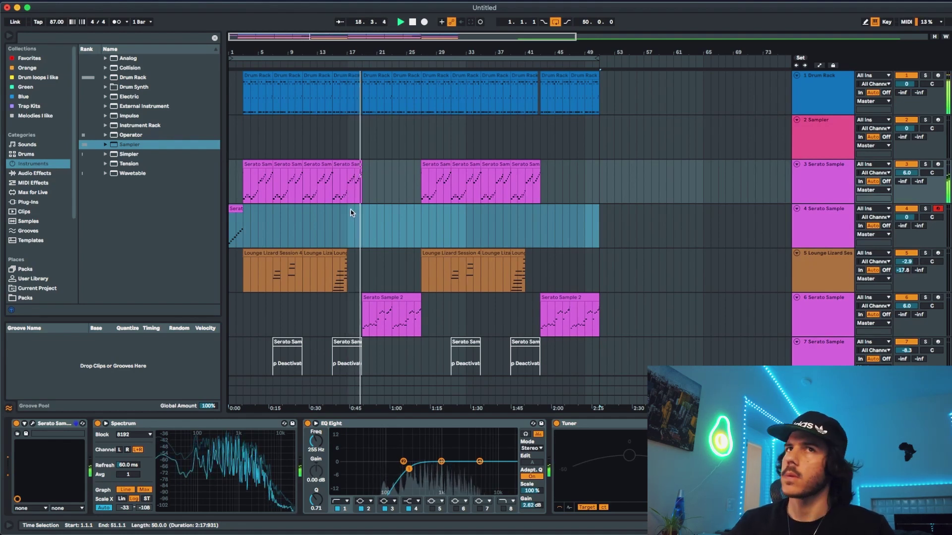
pyautogui.scroll(-5, 352, 210)
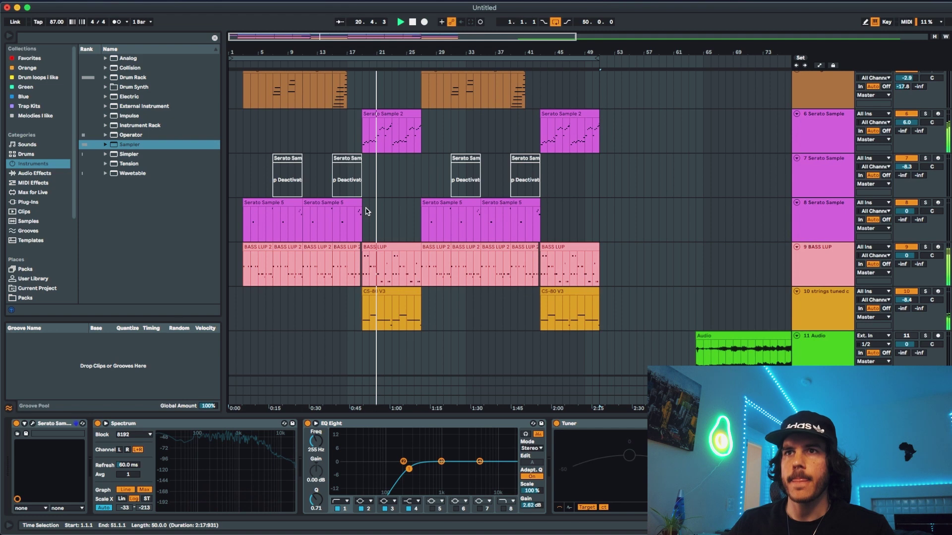
pyautogui.scroll(5, 369, 212)
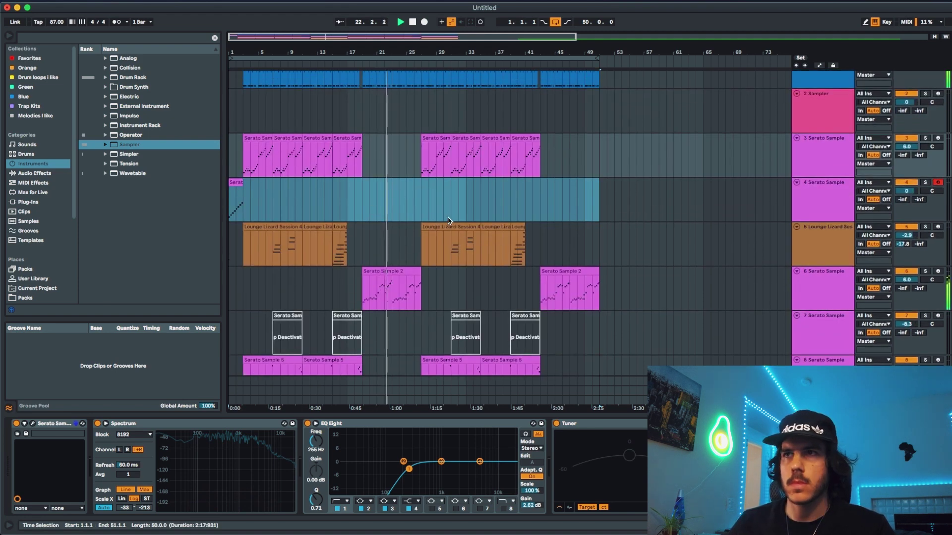
pyautogui.scroll(-5, 411, 212)
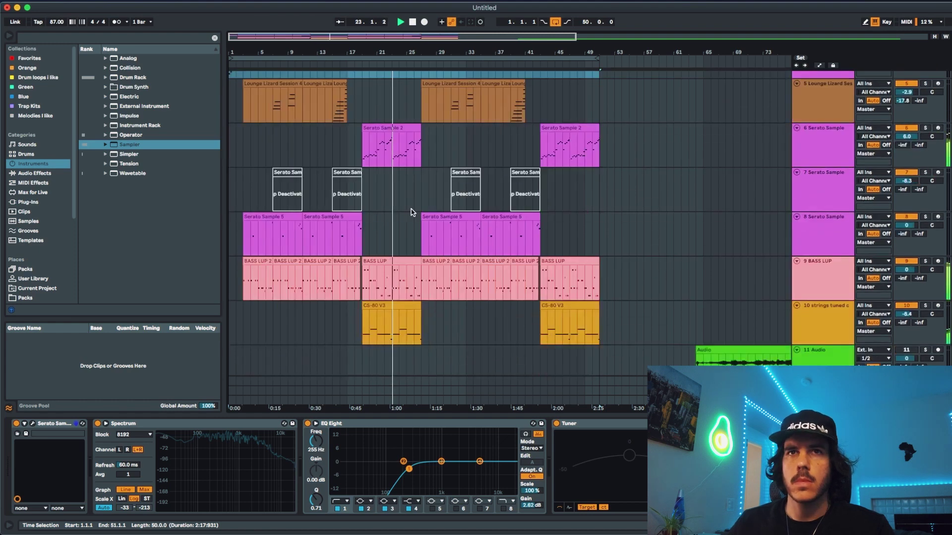
pyautogui.scroll(-2, 411, 212)
pyautogui.scroll(6, 411, 212)
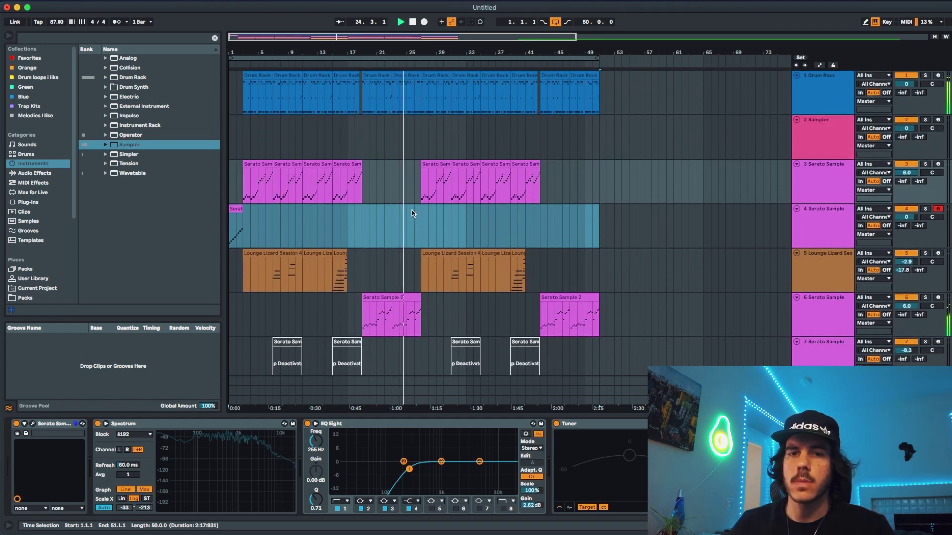
pyautogui.scroll(-3, 412, 212)
pyautogui.scroll(3, 412, 213)
# Inspect the notes of the Drum Rack clip at bars 23 to 27, close the editor and select the Serato Sample 3 clip at bar 27.
pyautogui.doubleClick(414, 76)
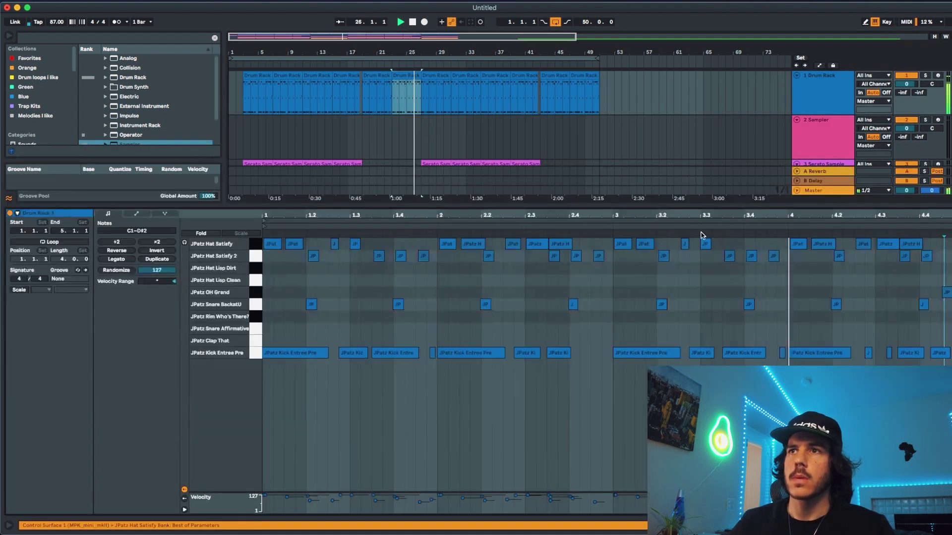
pyautogui.doubleClick(871, 205)
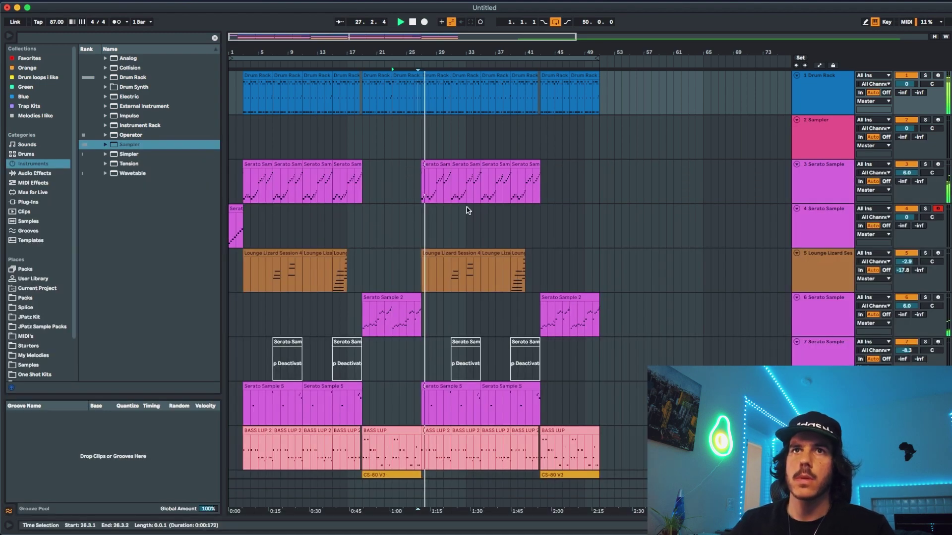
pyautogui.click(434, 166)
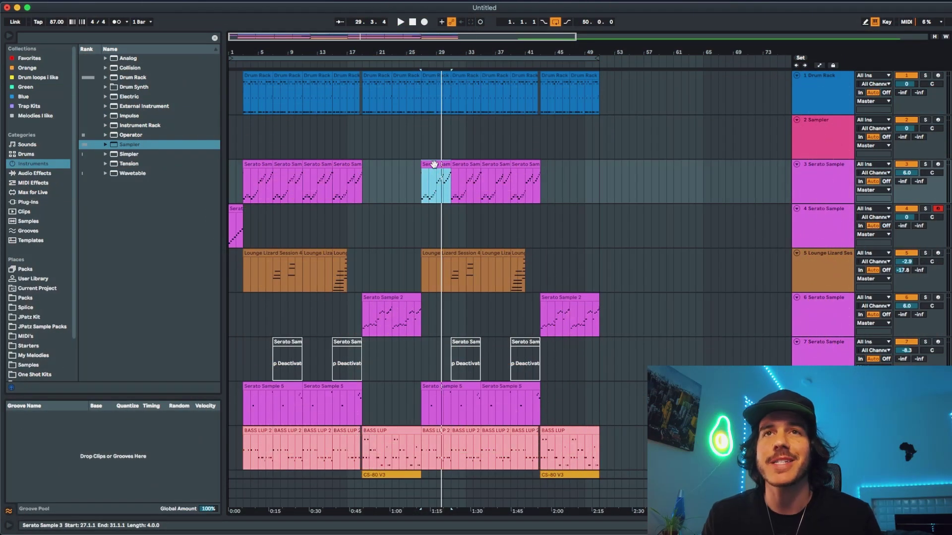